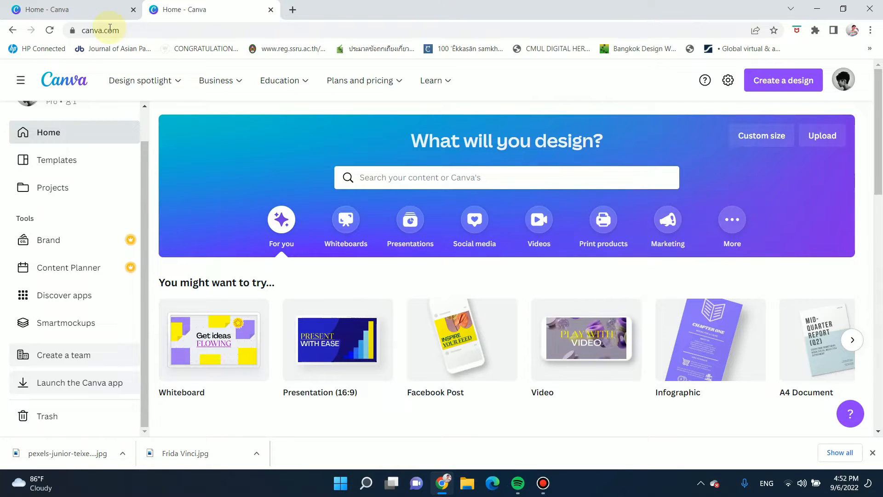
Step: Search the templates for "graphic design" from the home page, using the recent search suggestion
left_click(94, 30)
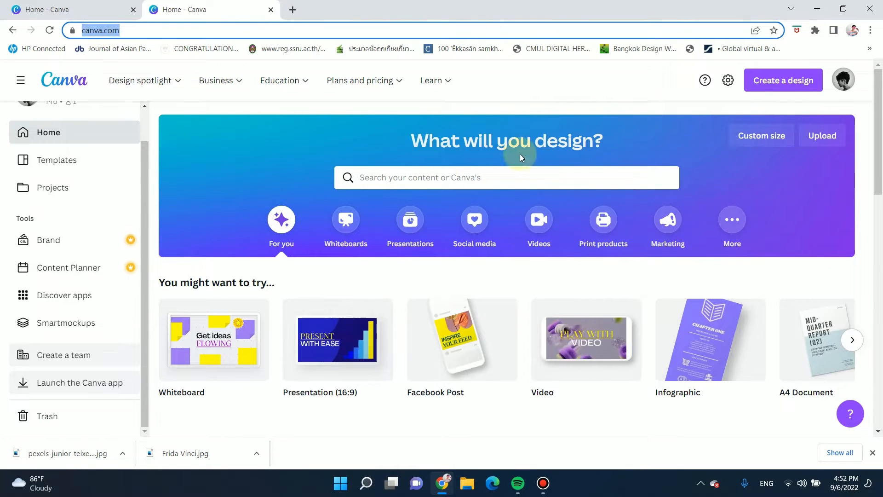
scroll(393, 252, "down", 4)
scroll(398, 272, "up", 4)
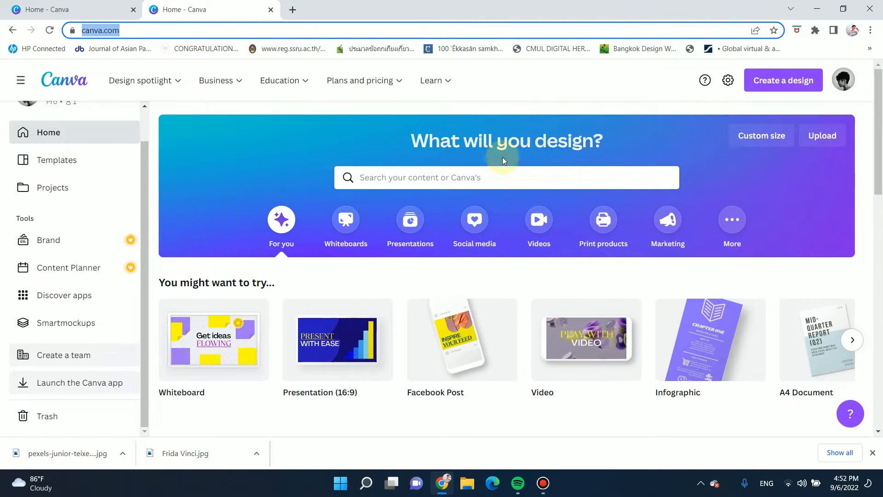
left_click(403, 176)
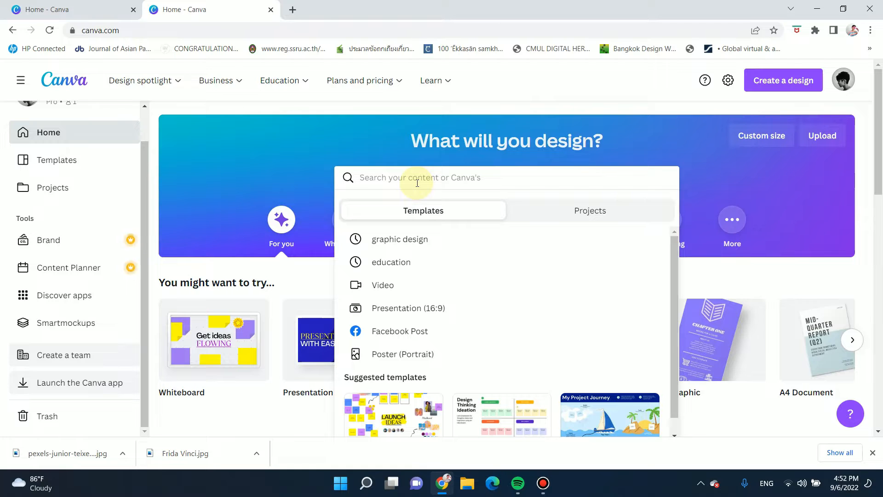
left_click(410, 239)
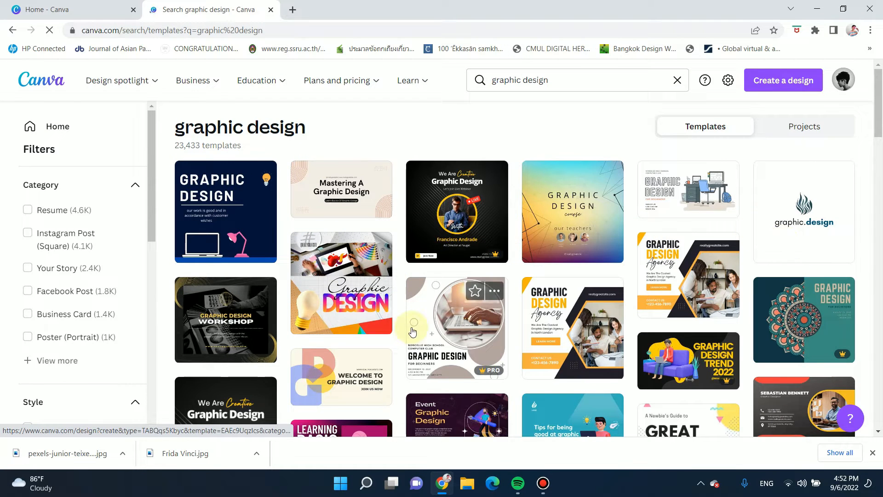
Step: Replace the template search term with "education" and run the search
left_click(678, 83)
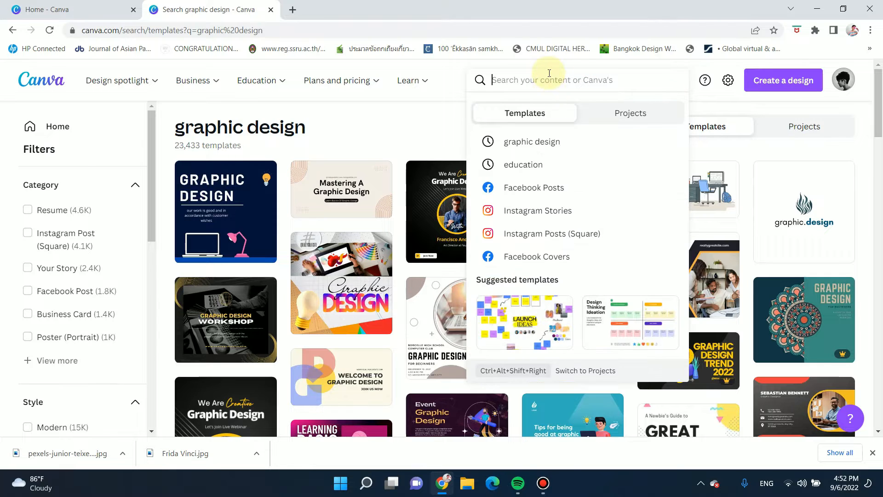
type("educati")
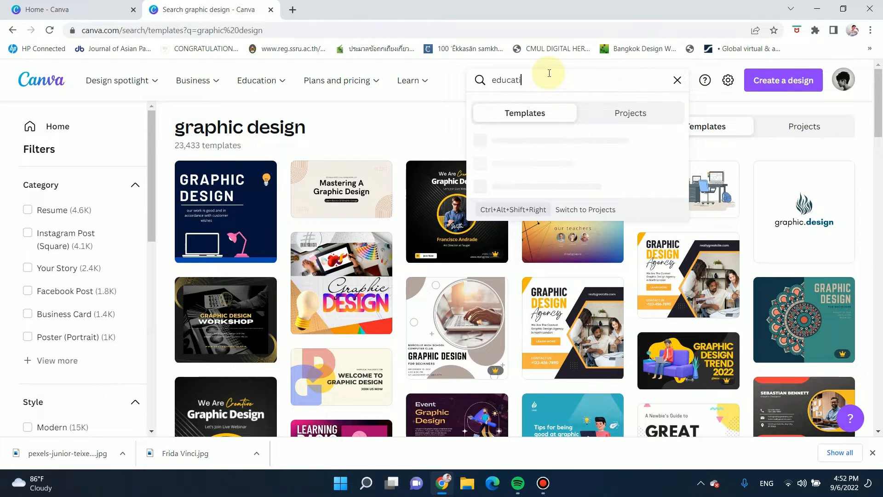
type("on")
key("Return")
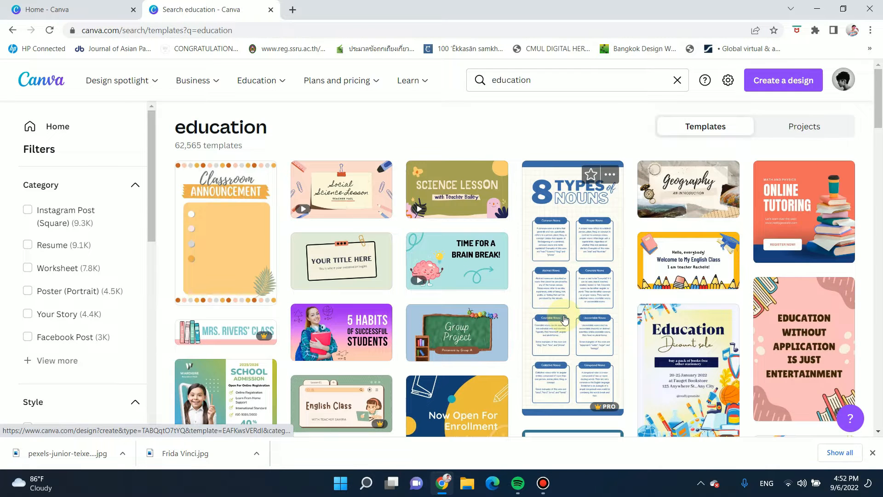
Step: Look through the education template results, clear the search term and return to the home page
scroll(527, 325, "down", 3)
scroll(565, 320, "down", 6)
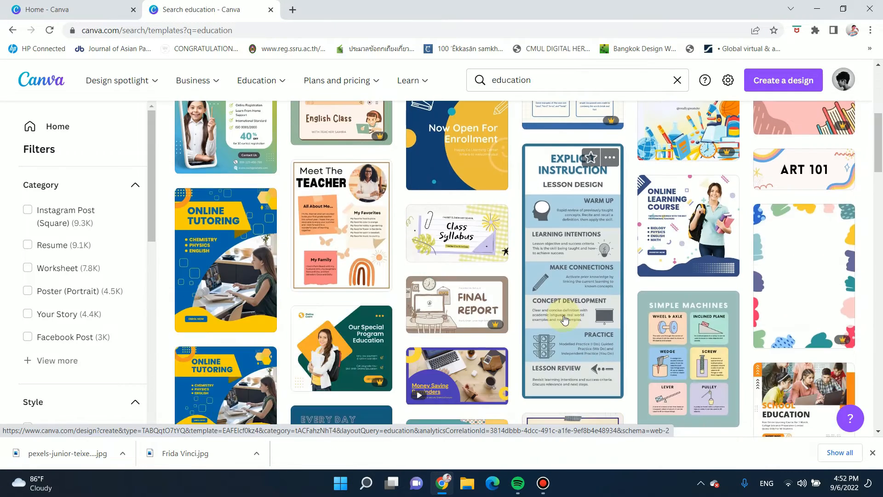
scroll(565, 320, "up", 6)
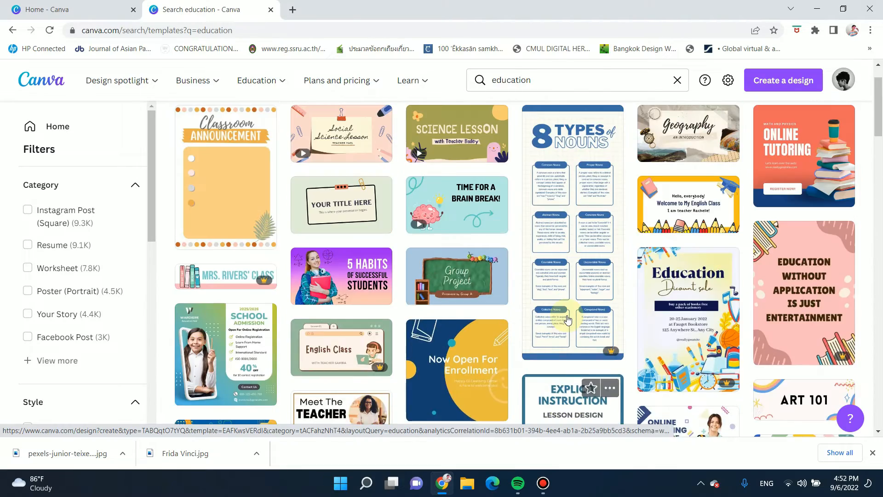
scroll(569, 320, "down", 8)
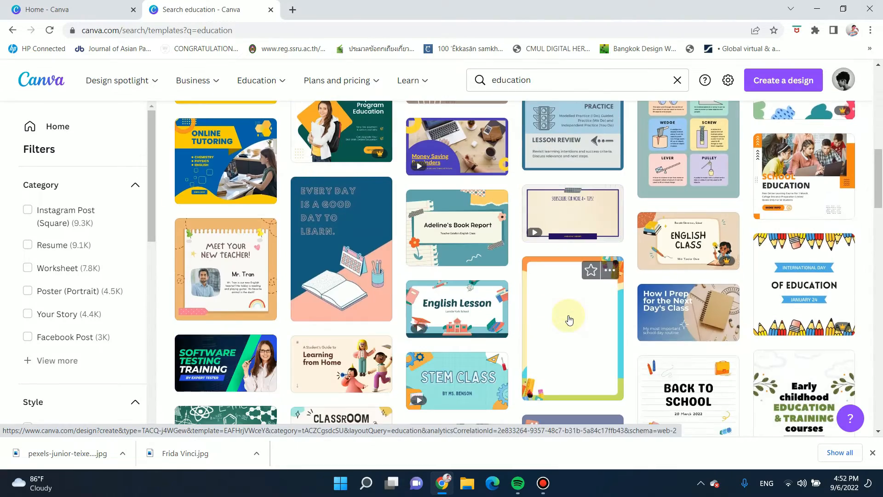
scroll(569, 319, "down", 3)
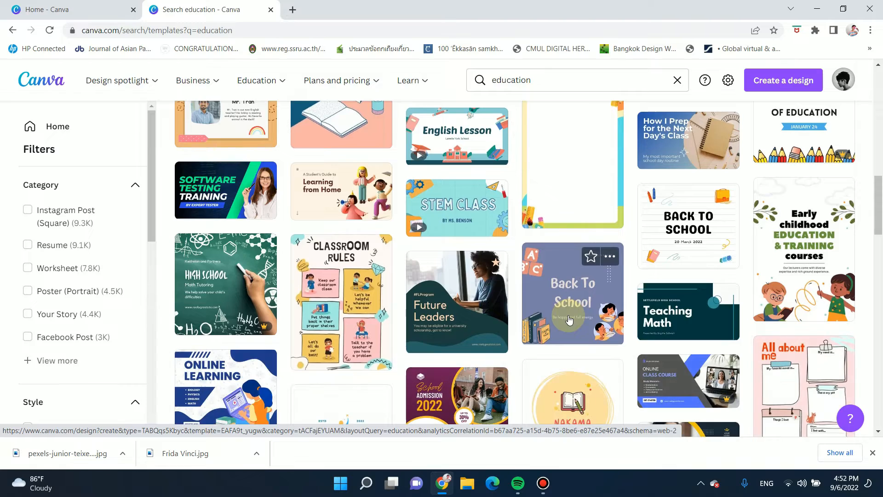
scroll(569, 318, "up", 12)
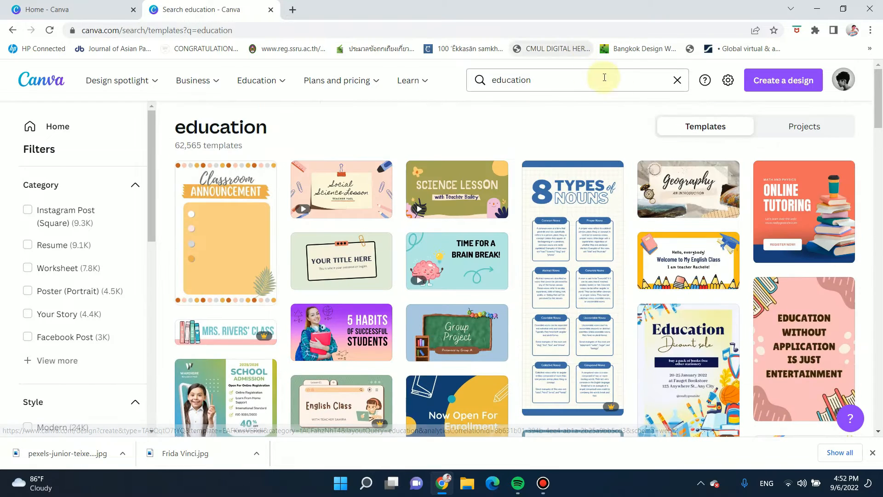
left_click(676, 81)
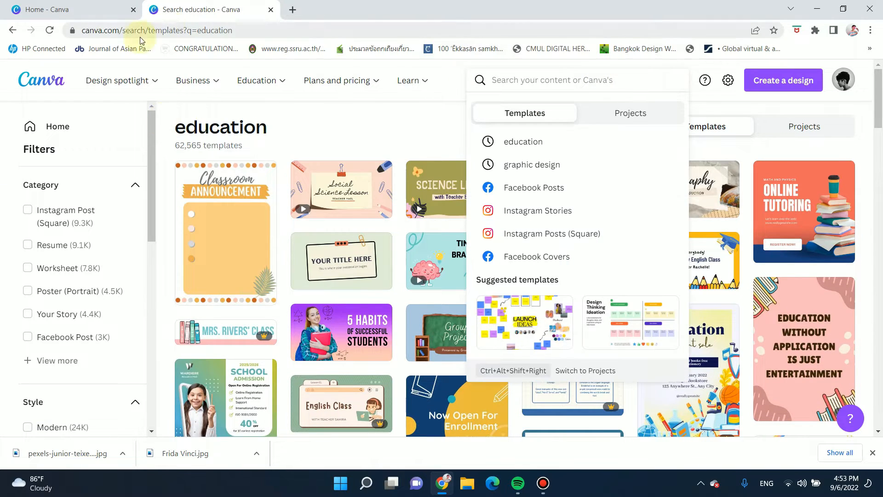
left_click(54, 125)
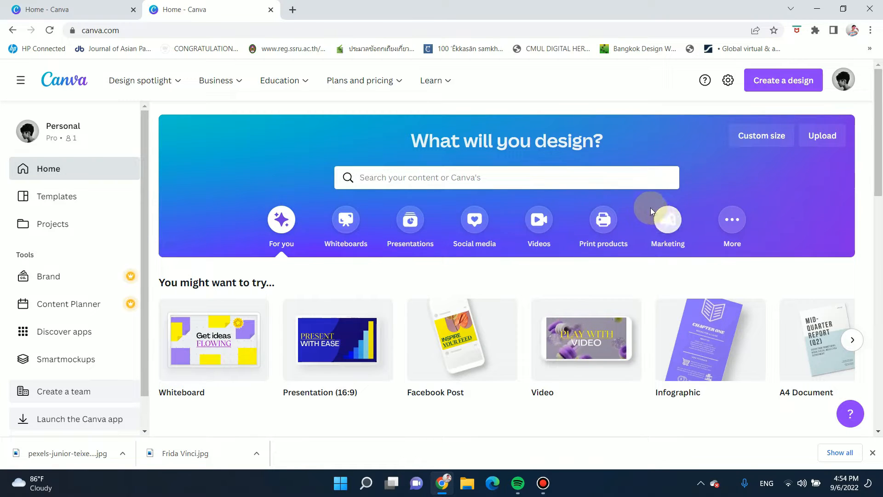
Step: Show the More category of design types and browse its "Try something new" selection
left_click(734, 226)
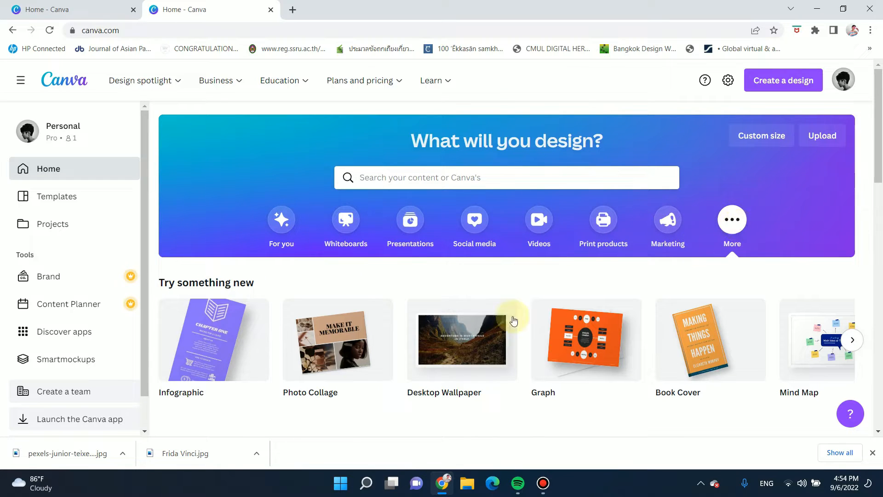
scroll(509, 316, "down", 3)
mouse_move(174, 261)
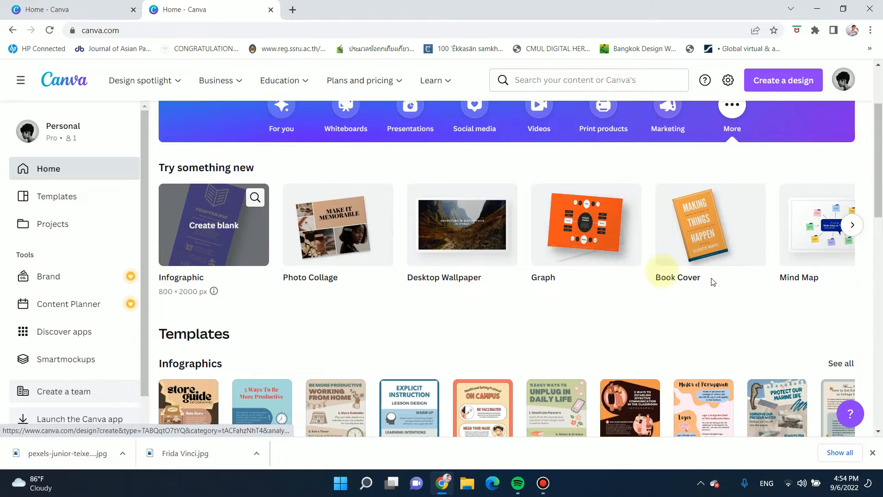
left_click(853, 226)
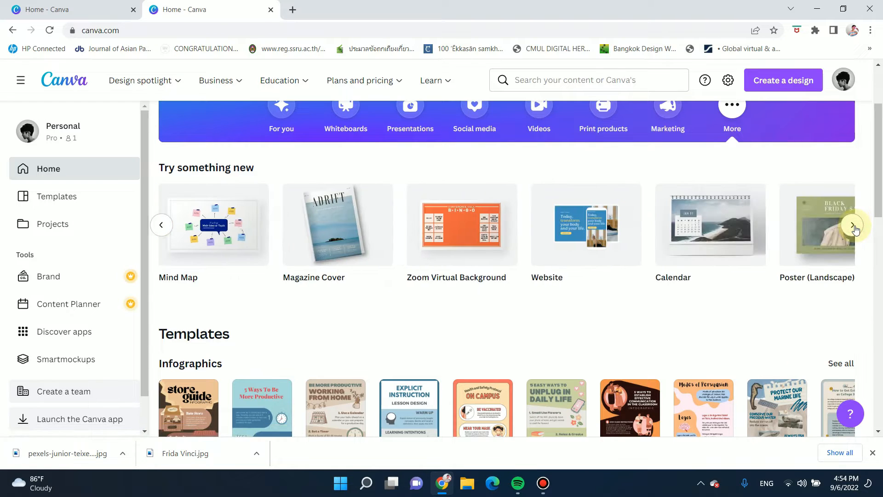
left_click(854, 226)
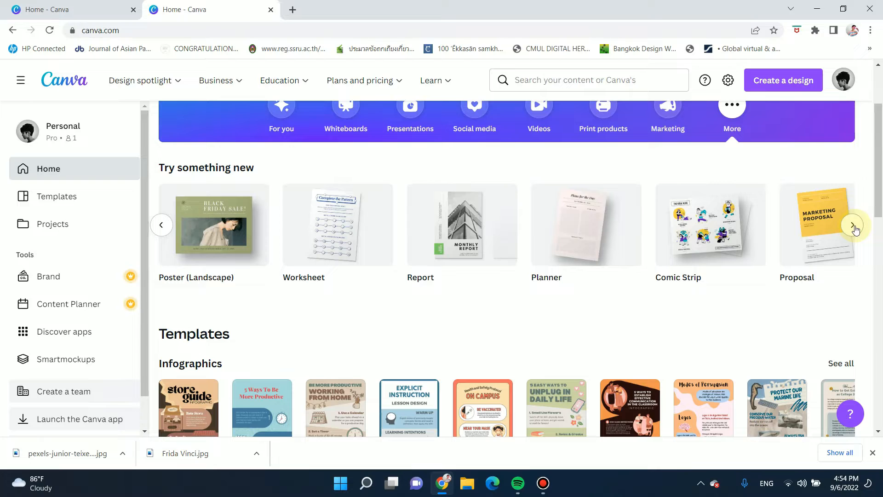
left_click(853, 226)
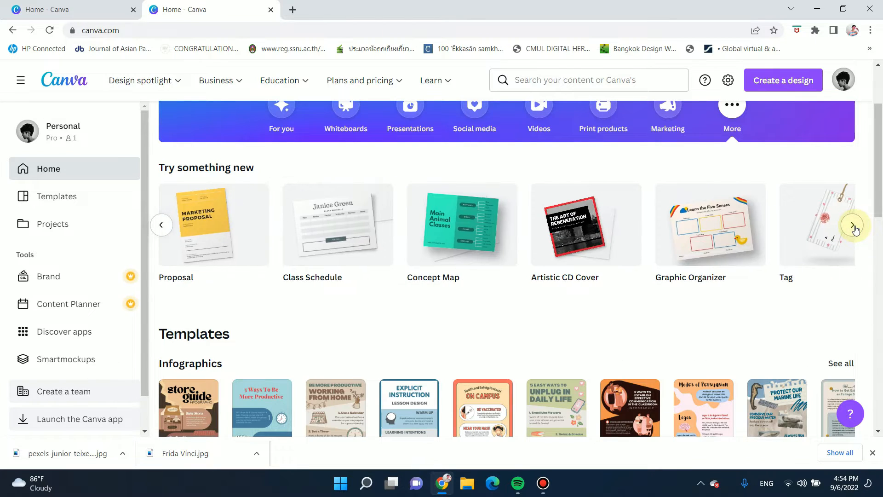
left_click(161, 225)
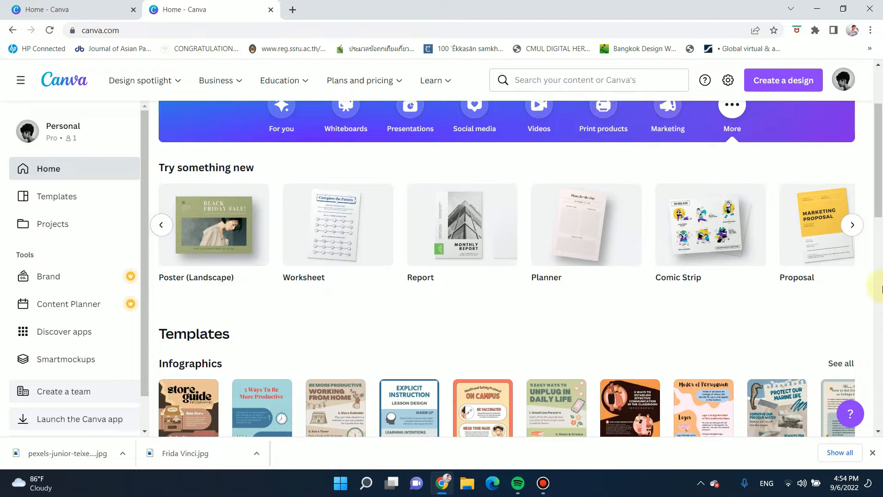
left_click(852, 225)
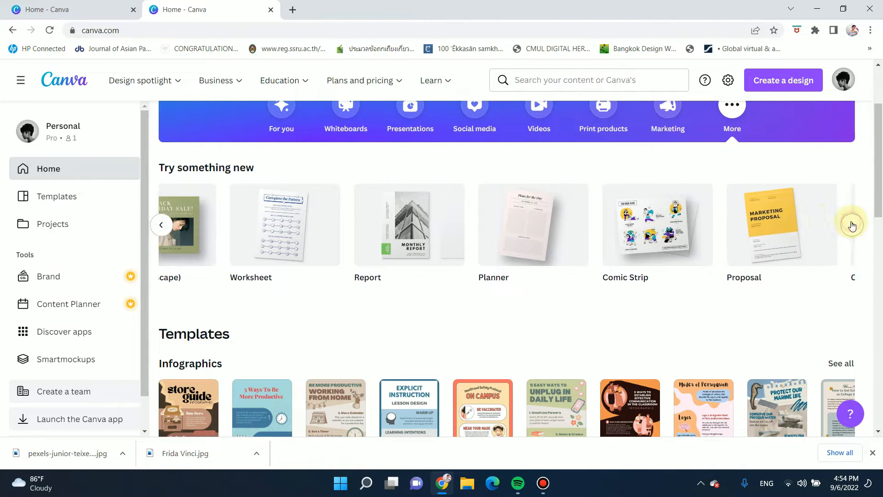
left_click(852, 225)
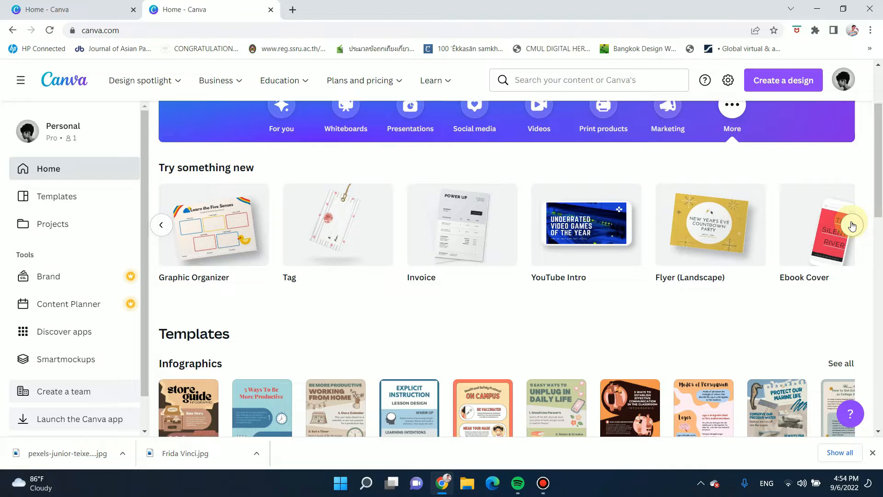
scroll(285, 256, "up", 3)
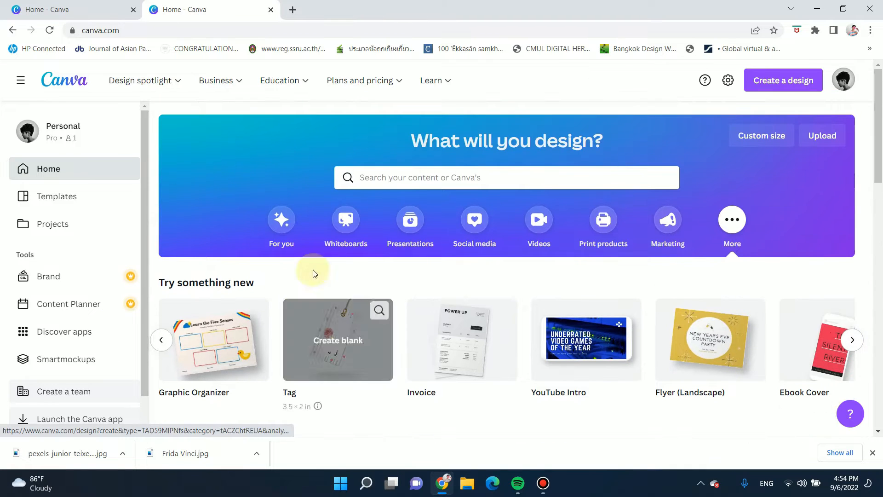
Step: Open the Templates page, expand the Business and Social Media categories to view their template types, and return to the home page
scroll(27, 251, "down", 1)
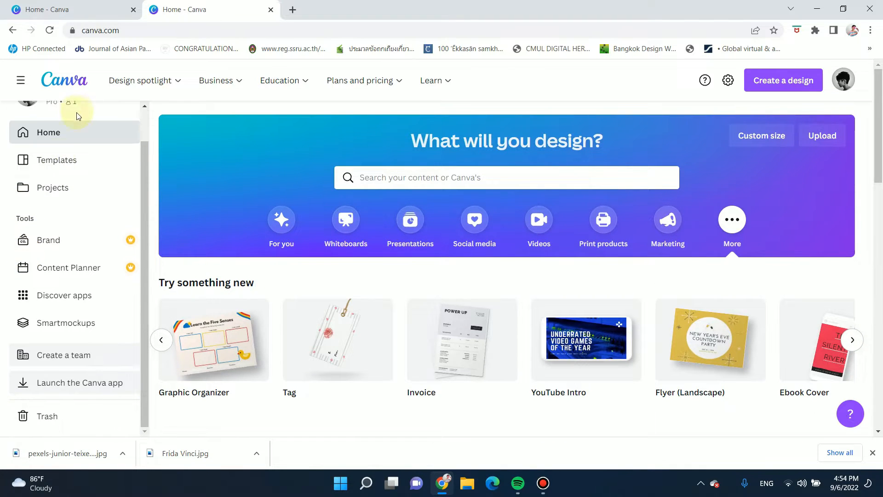
left_click(64, 161)
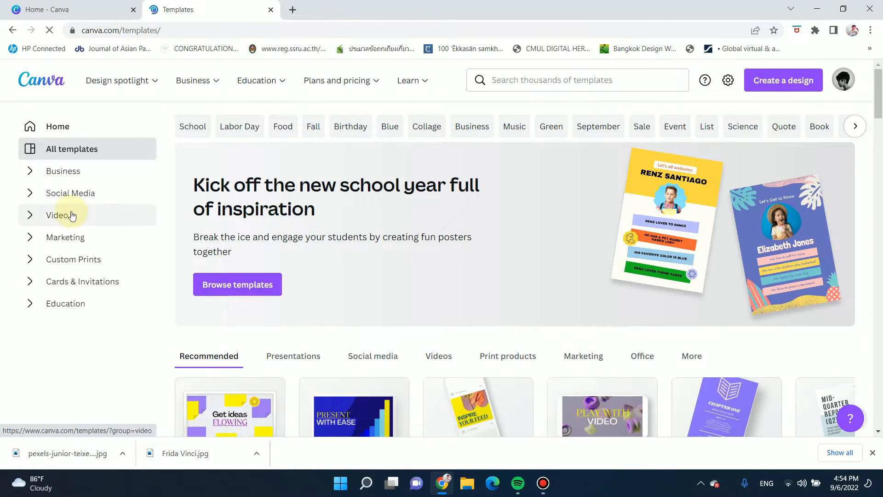
left_click(28, 171)
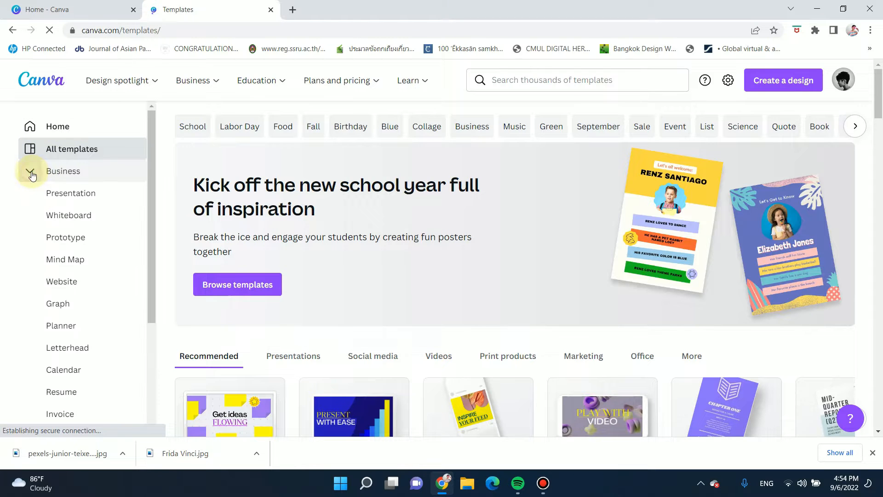
scroll(73, 182, "down", 4)
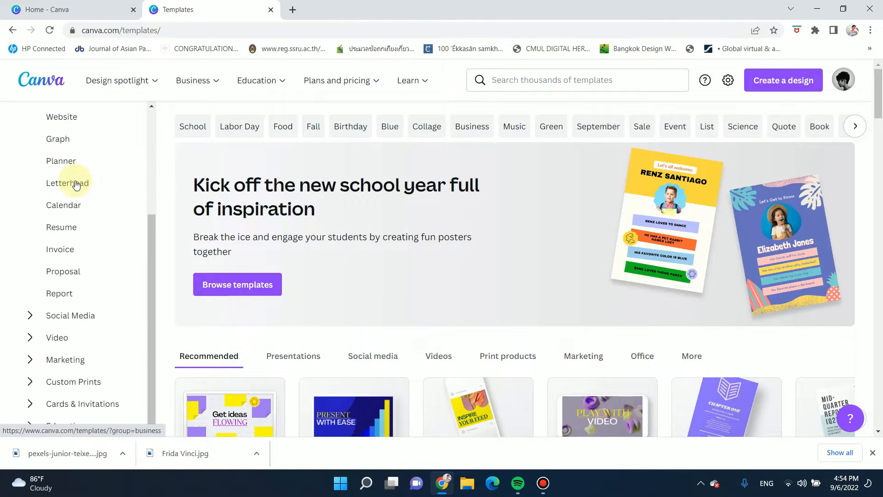
left_click(29, 315)
scroll(77, 353, "down", 5)
scroll(73, 340, "up", 8)
left_click(57, 121)
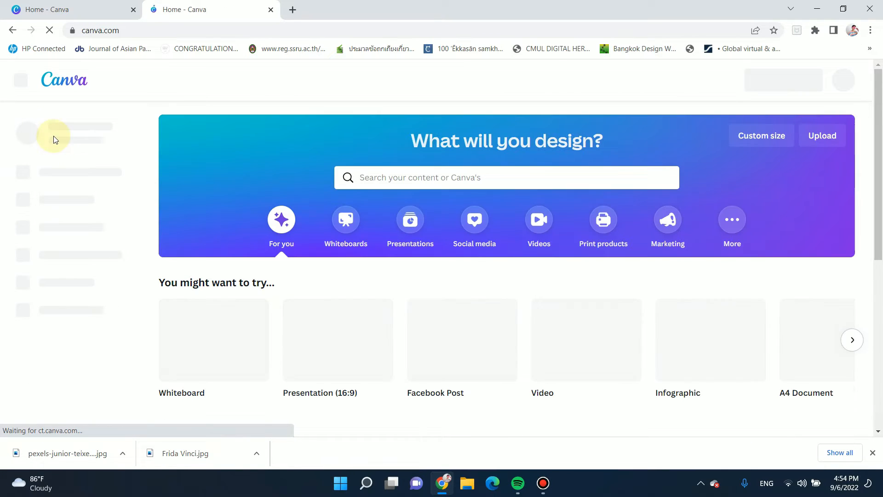
Step: View the Projects page with the recent designs and folders, and go back to the home page
left_click(46, 225)
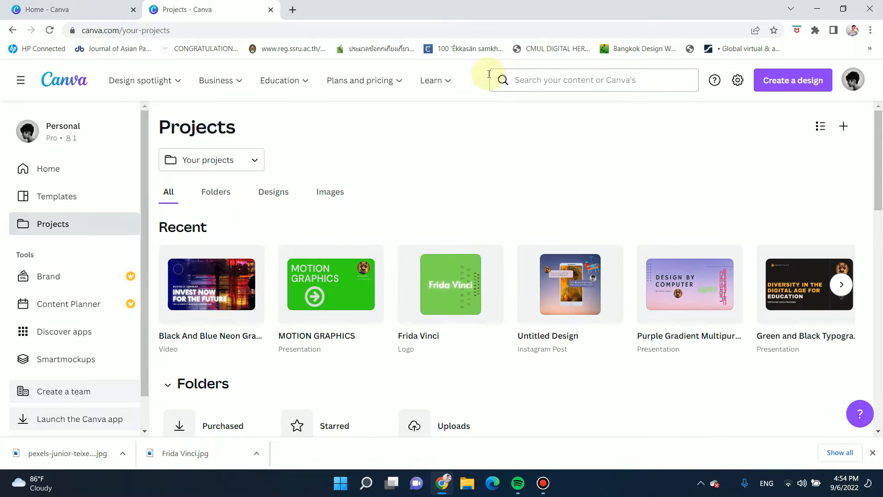
scroll(29, 255, "down", 1)
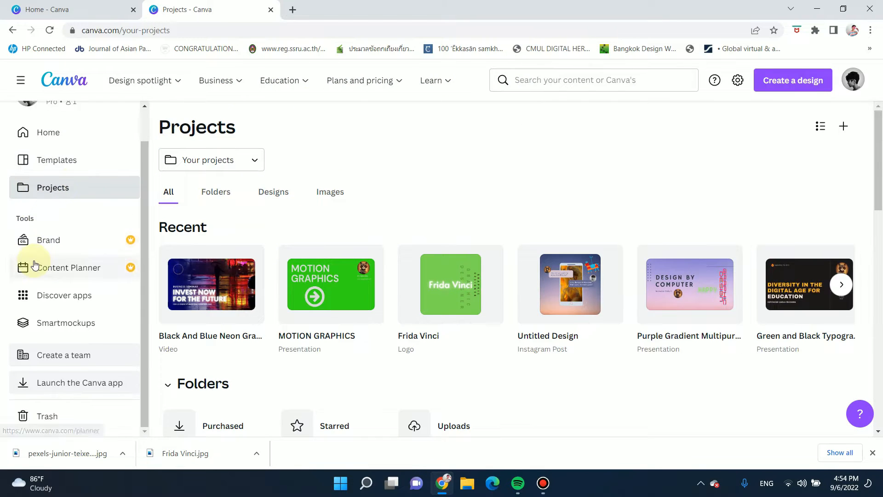
scroll(60, 258, "up", 1)
left_click(52, 174)
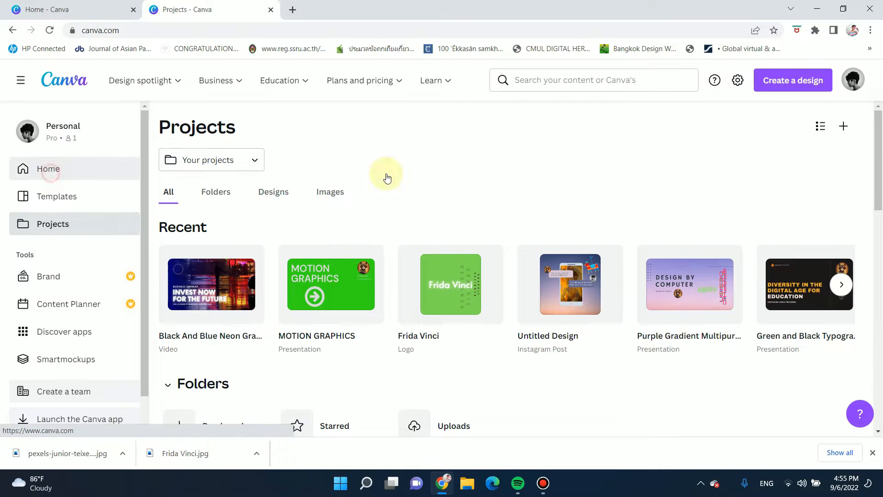
Step: Create a blank Presentation (16:9) of 1920 × 1080 px and browse the available page layouts
scroll(357, 302, "down", 1)
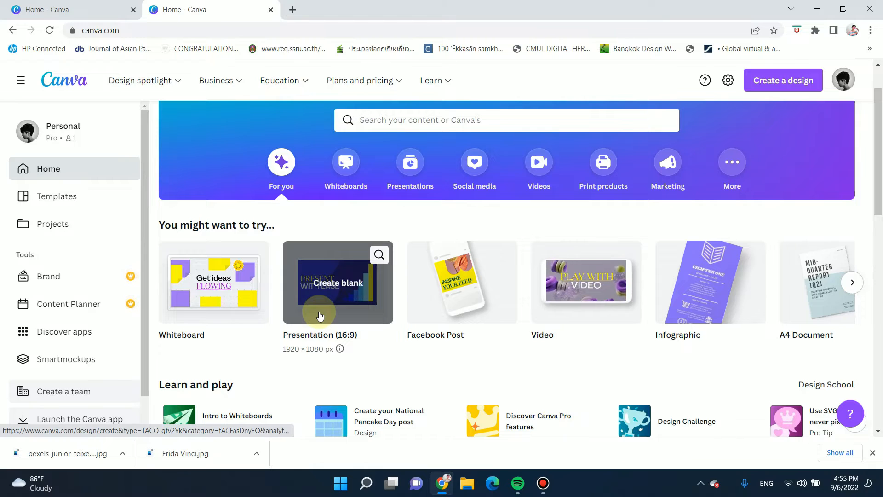
left_click(322, 299)
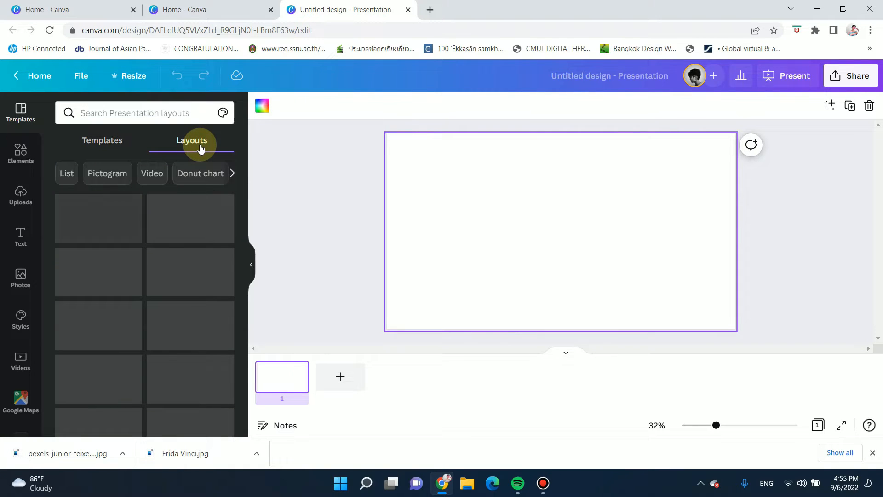
scroll(153, 293, "down", 2)
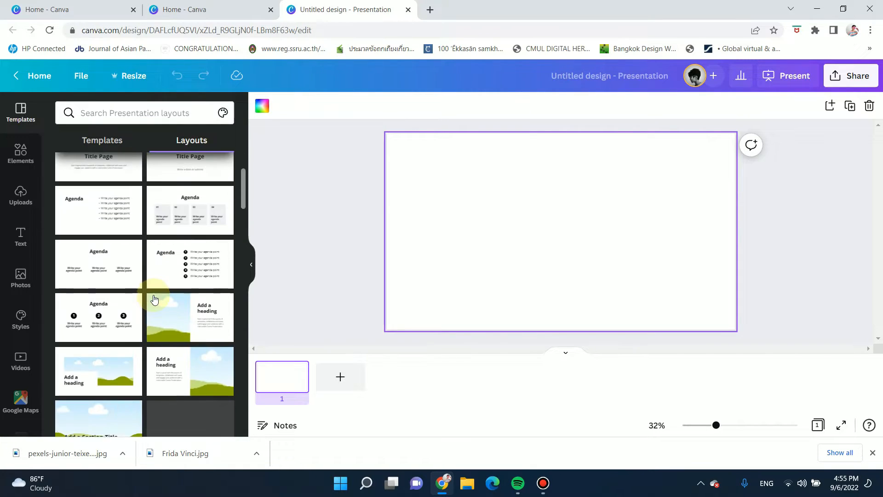
scroll(155, 300, "down", 3)
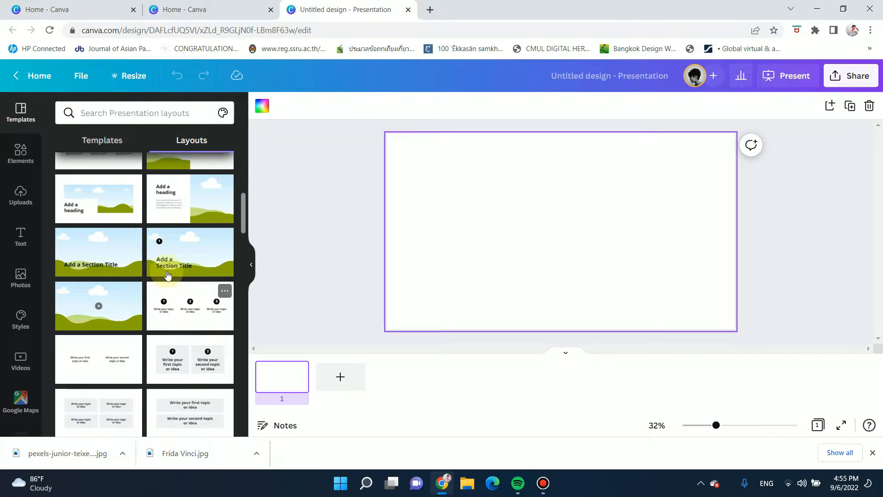
Step: Browse the available presentation layouts, including the chart pages, and look through the presentation templates
scroll(157, 295, "up", 5)
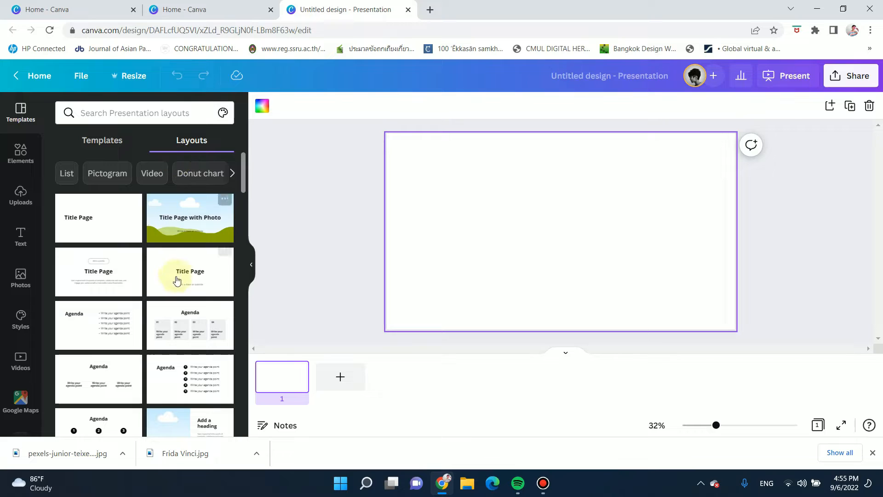
scroll(183, 331, "down", 4)
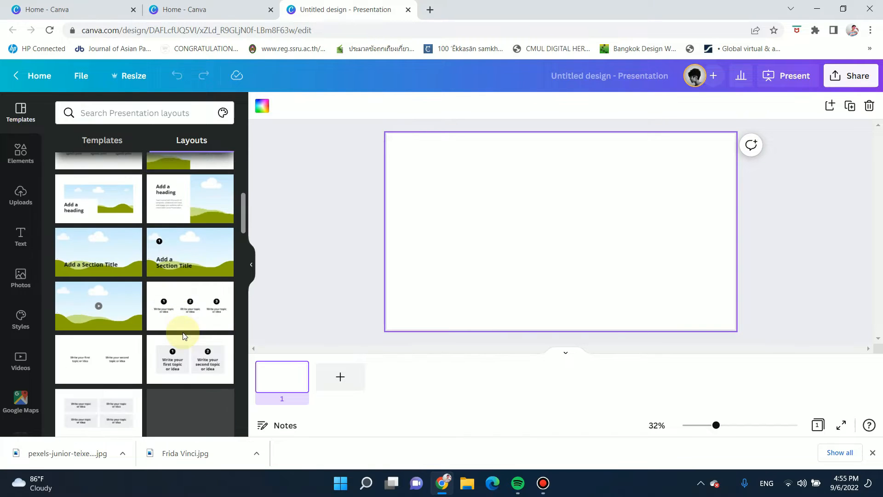
scroll(183, 333, "down", 2)
scroll(183, 336, "down", 2)
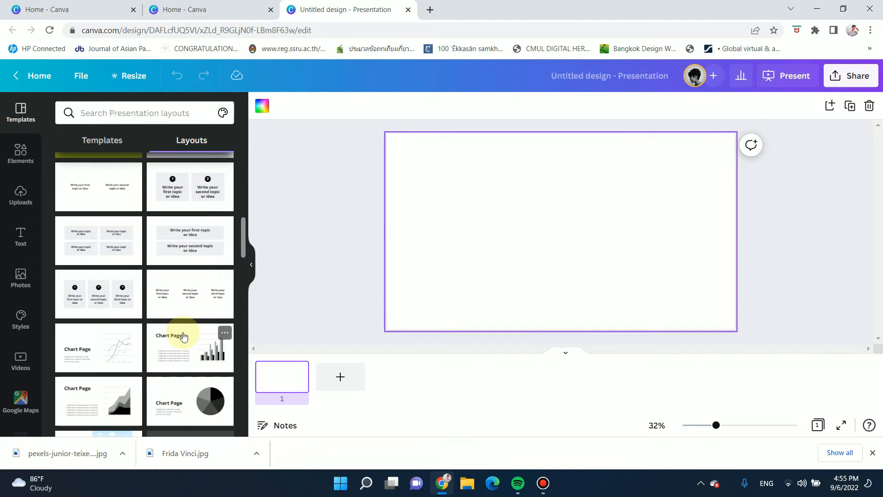
scroll(183, 334, "down", 3)
scroll(183, 333, "up", 10)
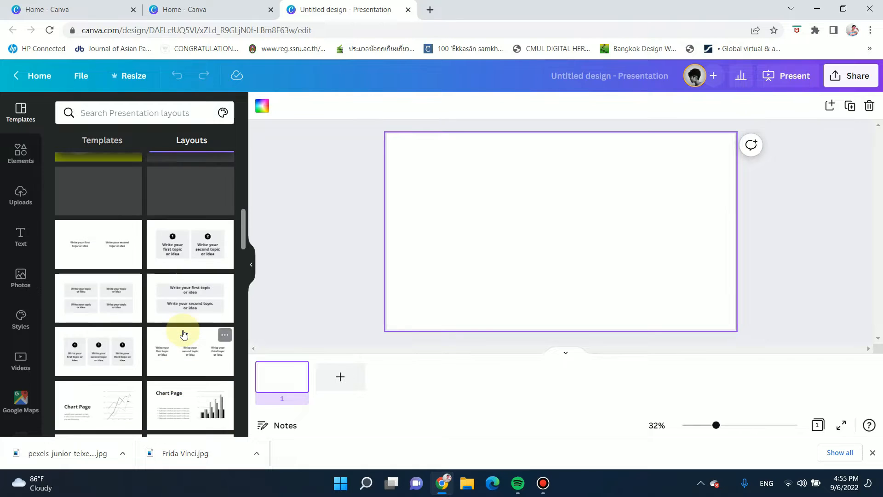
left_click(109, 141)
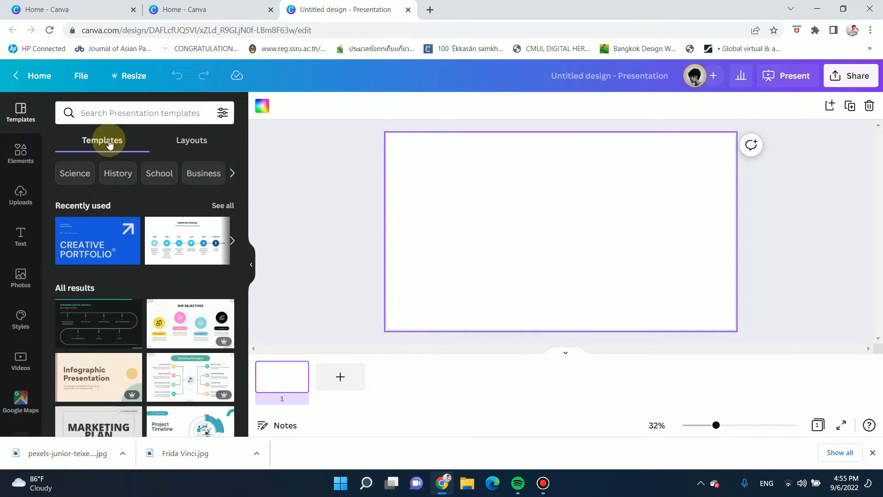
scroll(191, 333, "down", 3)
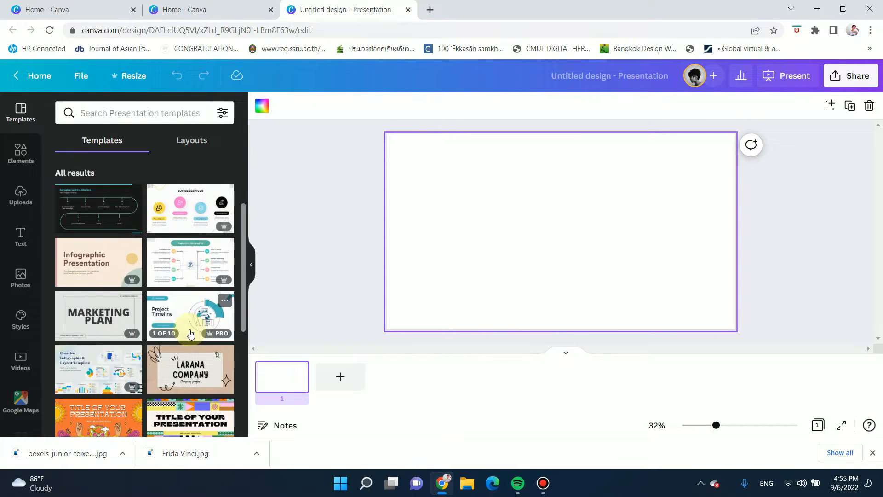
Step: Search the presentation templates for "motion graphics" and browse the matching designs
left_click(122, 116)
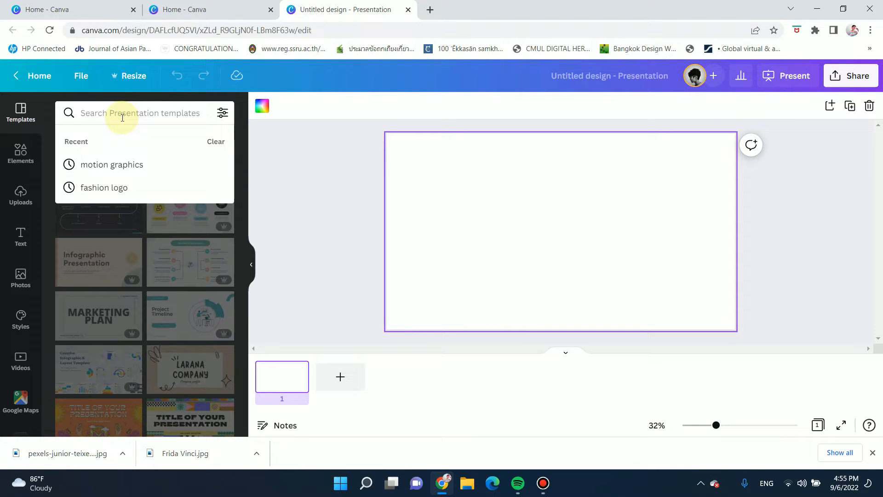
type("f")
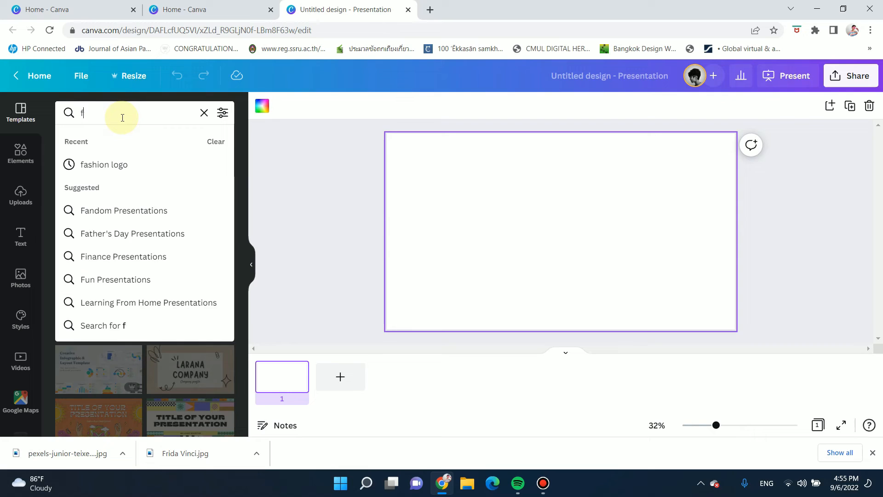
key("BackSpace")
type("moti")
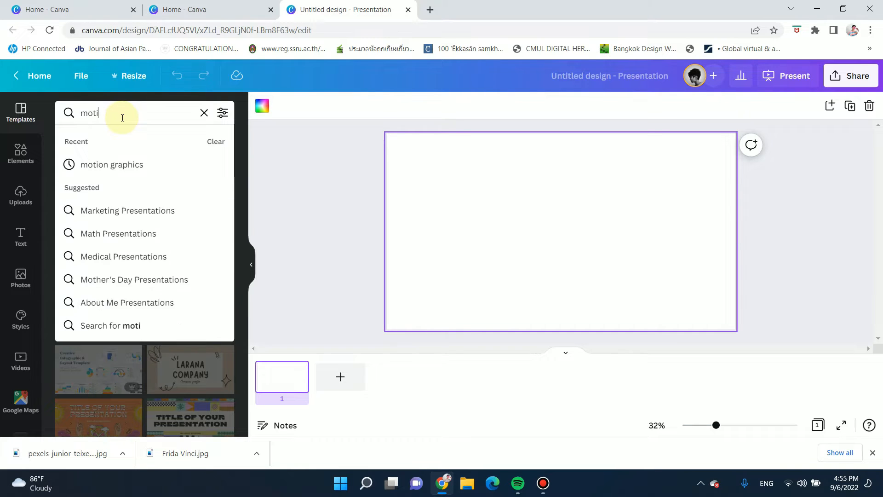
type("on graphics")
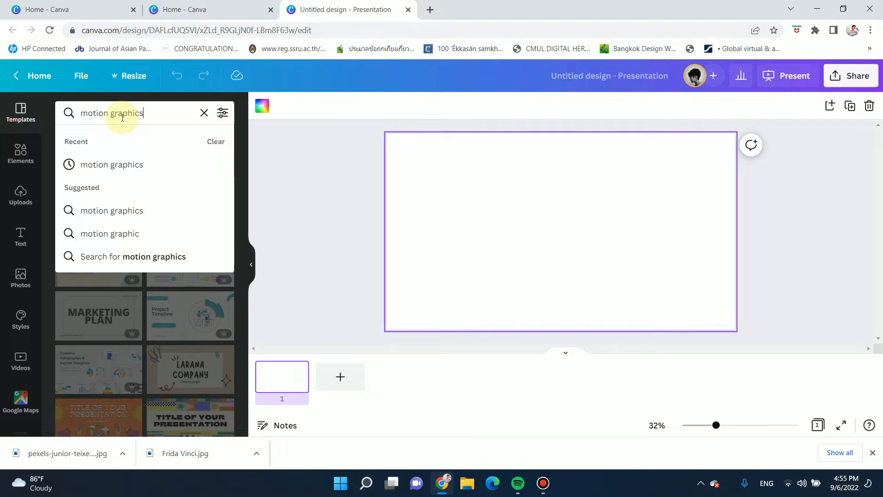
key("Return")
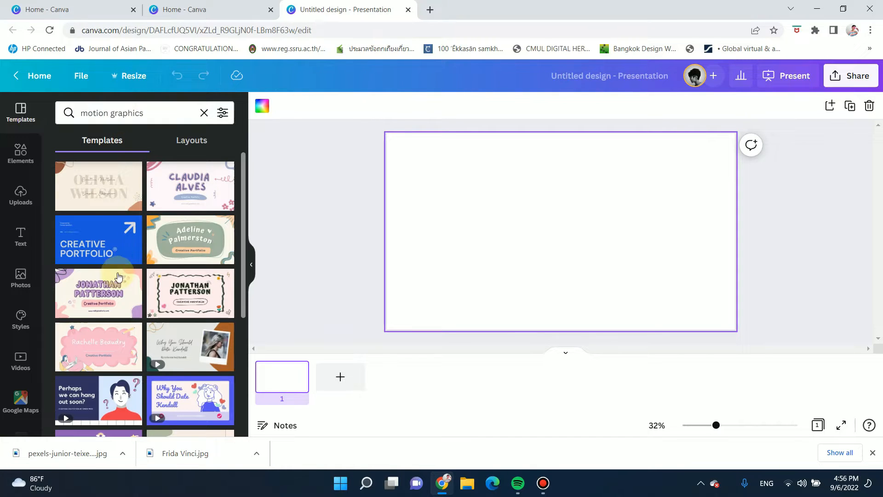
scroll(124, 273, "down", 5)
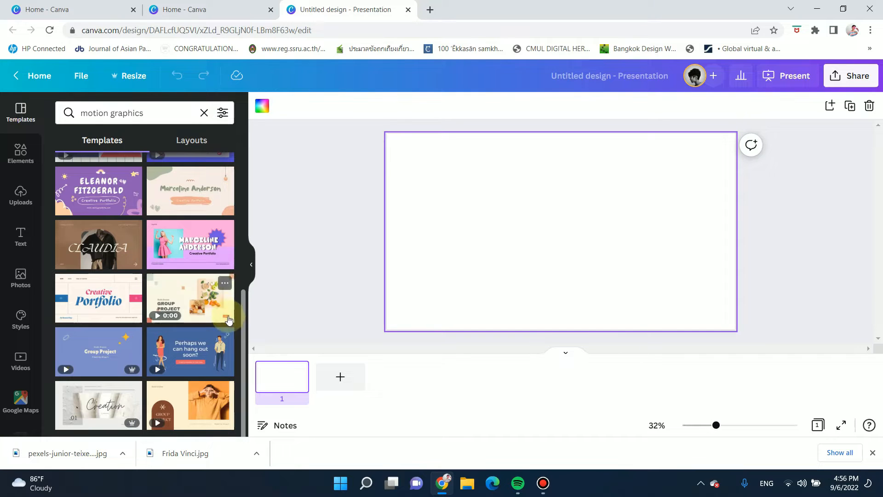
scroll(199, 358, "up", 5)
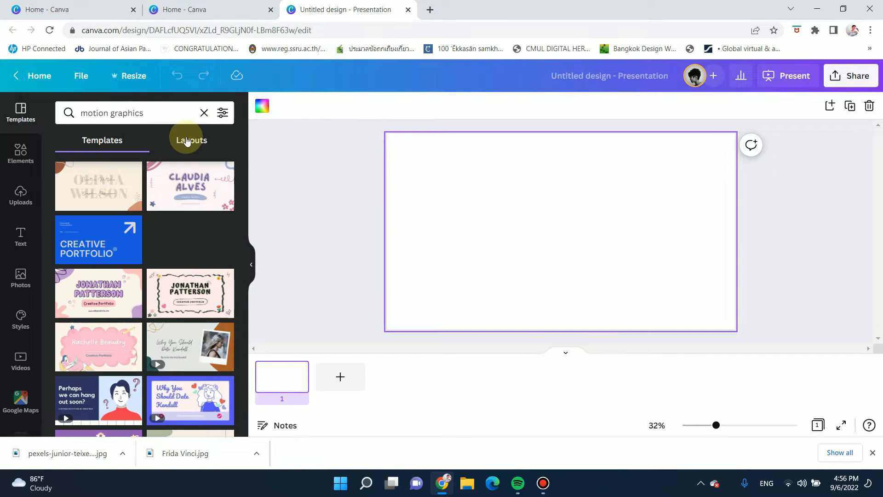
scroll(104, 285, "down", 5)
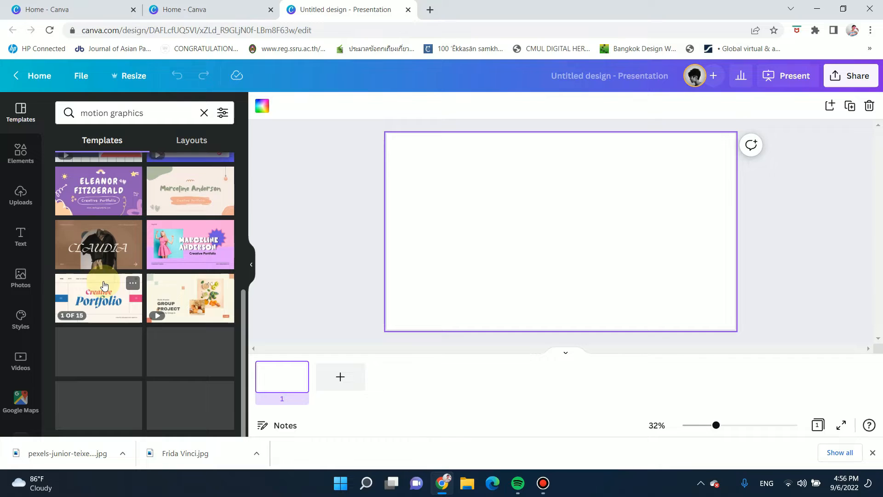
scroll(103, 279, "up", 3)
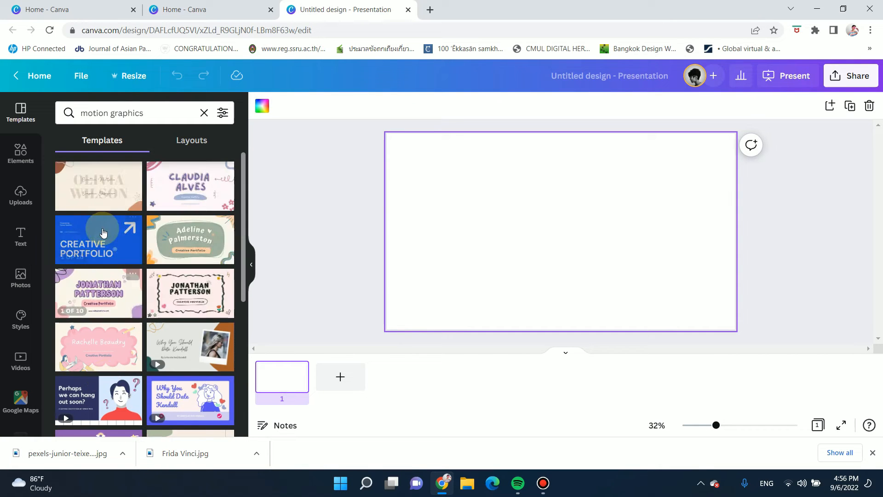
Step: Apply the cover of the Blue and Black Modern Creative Portfolio Presentation template to the blank page, and add all 10 template pages
left_click(103, 231)
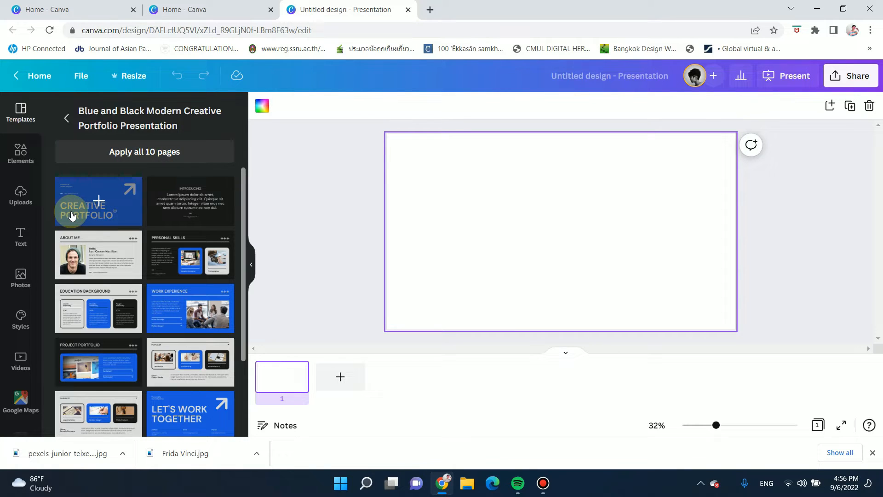
left_click(98, 206)
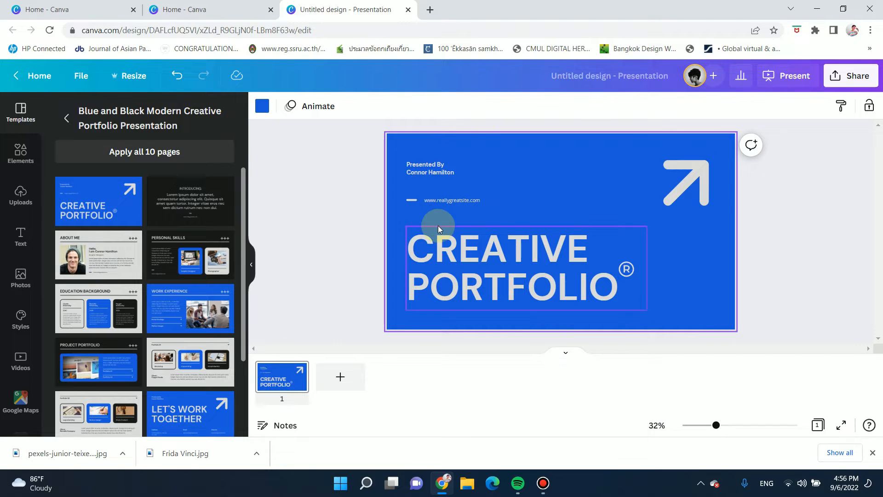
scroll(128, 236, "down", 3)
scroll(124, 274, "up", 3)
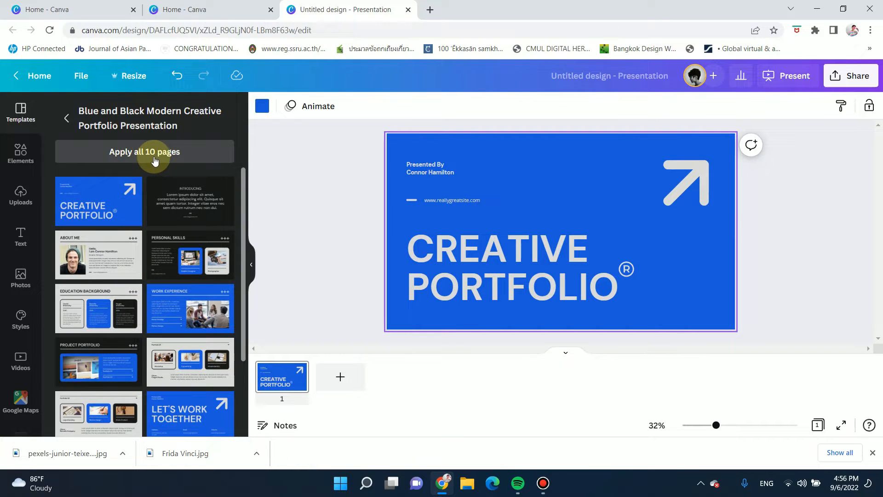
left_click(197, 159)
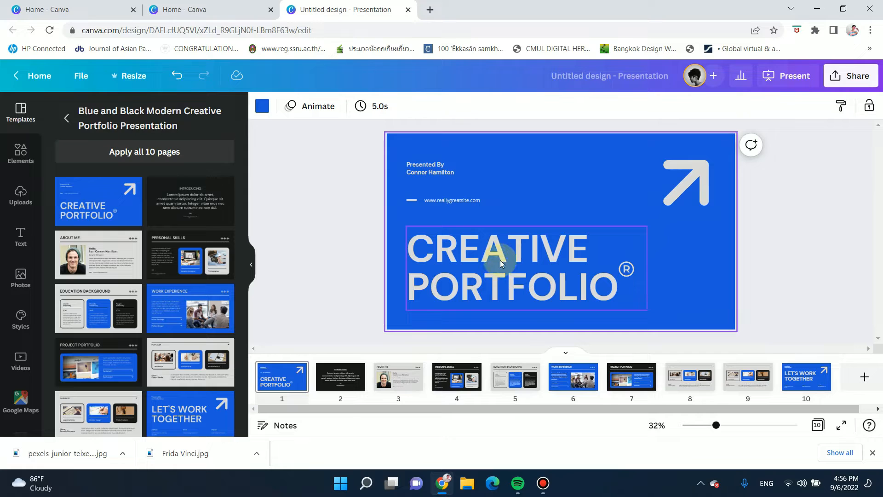
Step: Replace the "CREATIVE PORTFOLIO" title on the cover page with "MOTION GRAPHICS"
left_click(552, 245)
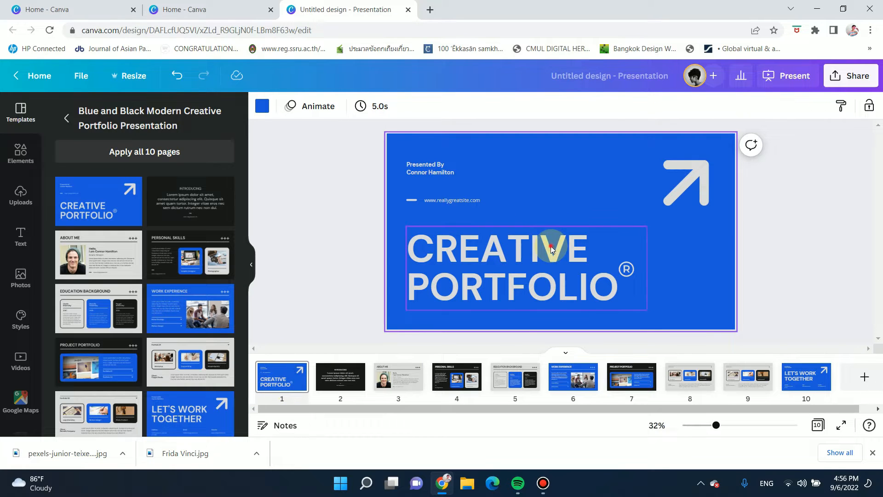
left_click(618, 281)
left_click_drag(618, 280, 400, 244)
type("MOTION")
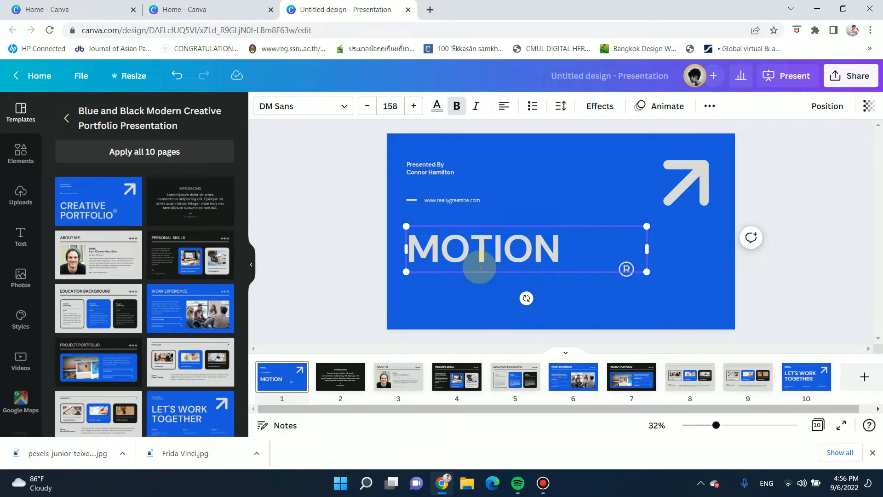
type(" GRAPHICS")
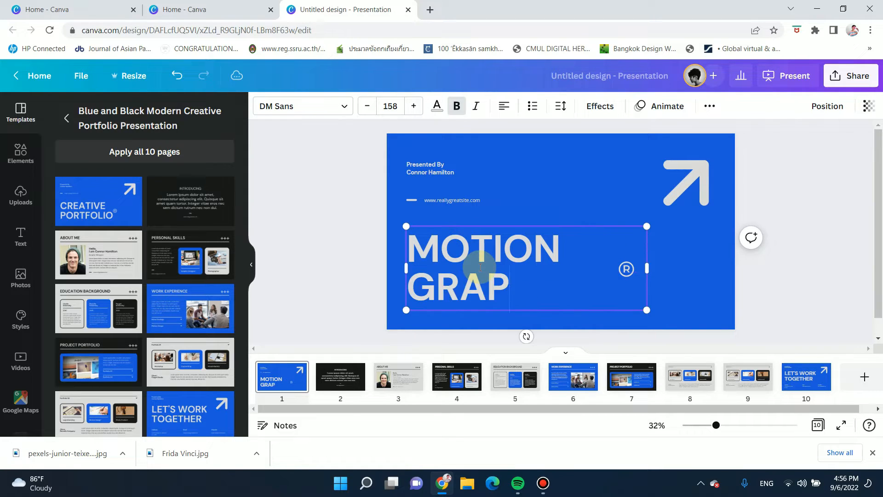
Step: Replace the "Presented By" text on the cover page with "BY" followed by the presenter's name
left_click(437, 168)
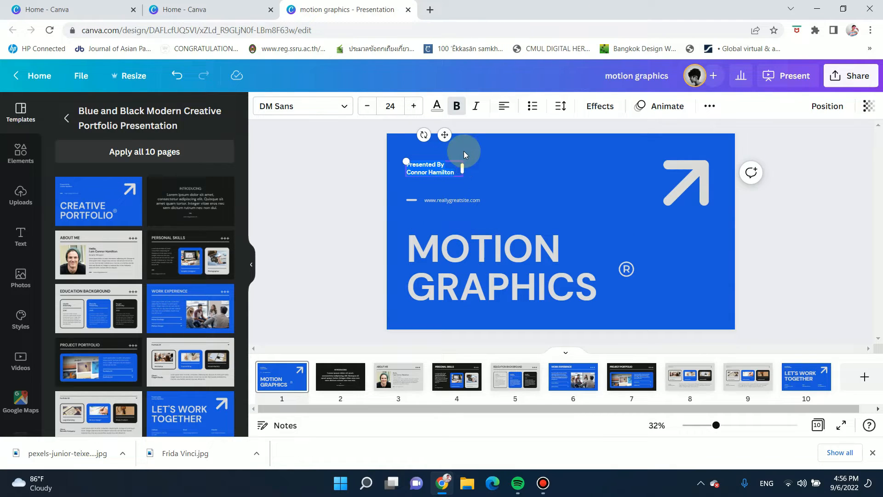
key("BackSpace")
type("BY F")
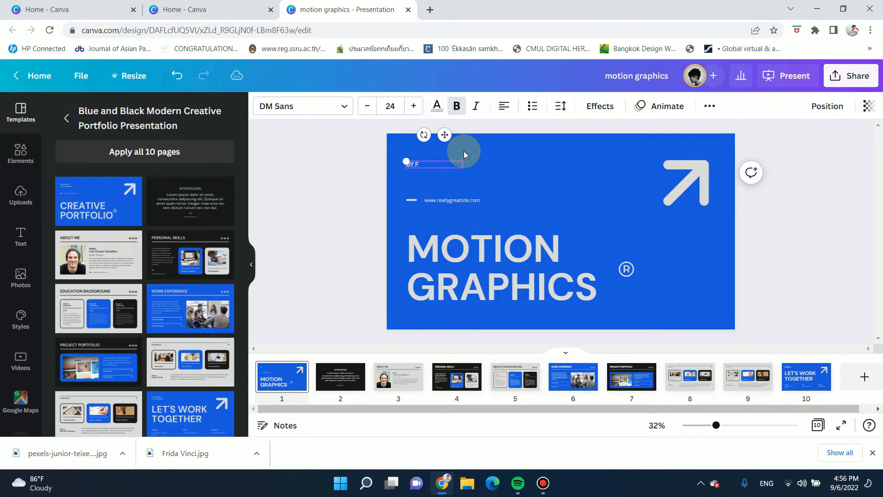
type("RIDA VINCI")
left_click(460, 200)
left_click(461, 201)
type("www.")
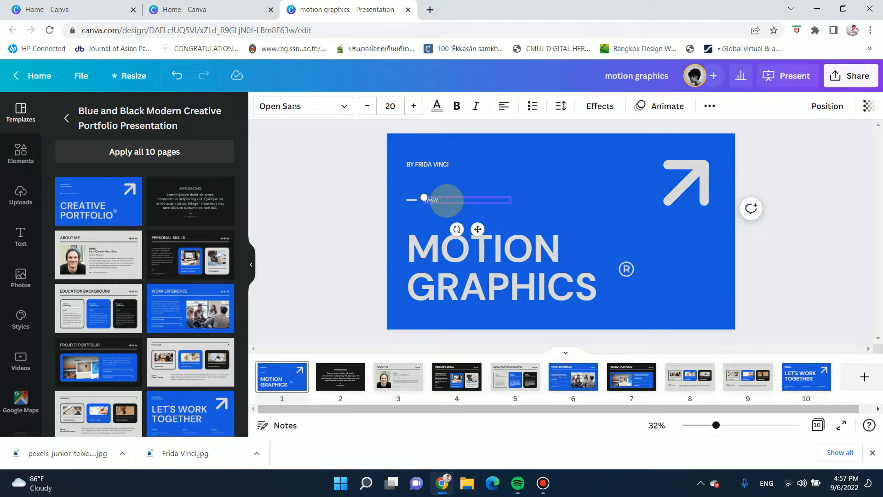
type("fv")
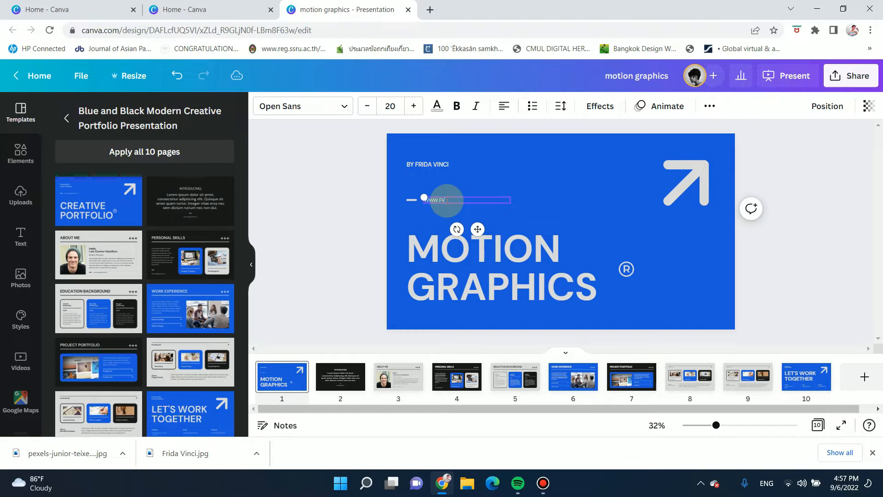
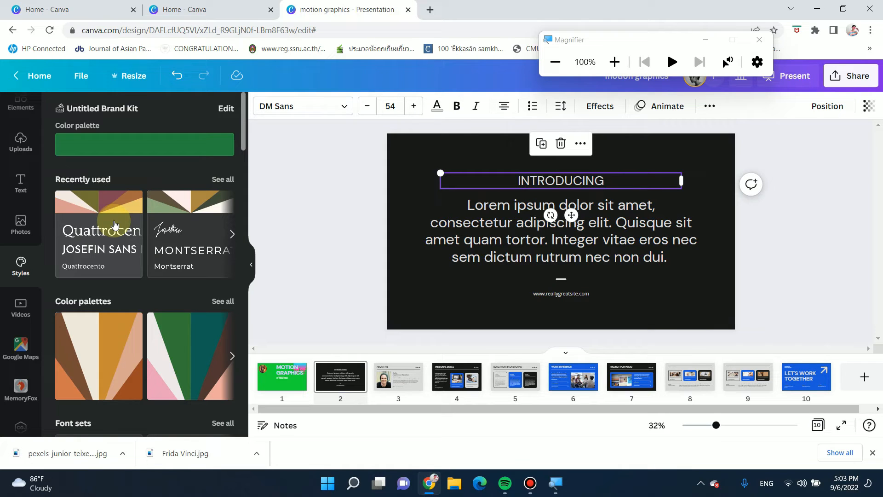
Step: Try the recently used Quattrocento and Montserrat styles and the first two color palettes on the Introducing page
left_click(114, 220)
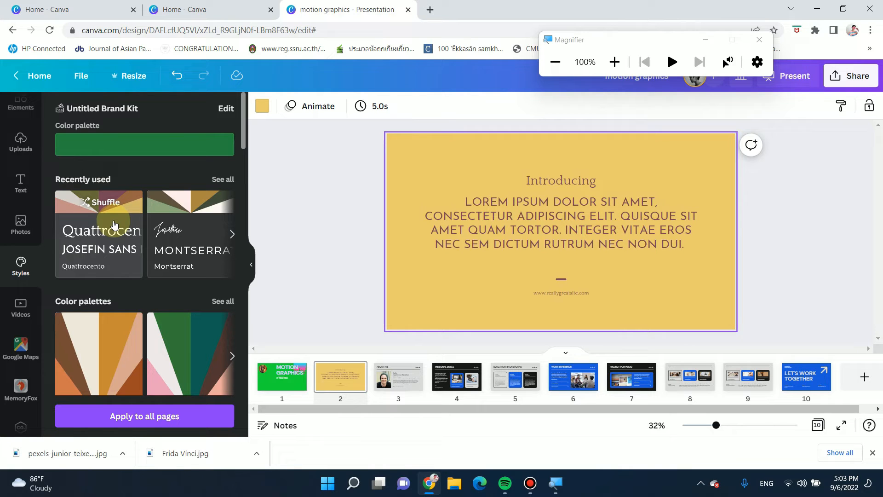
left_click(189, 222)
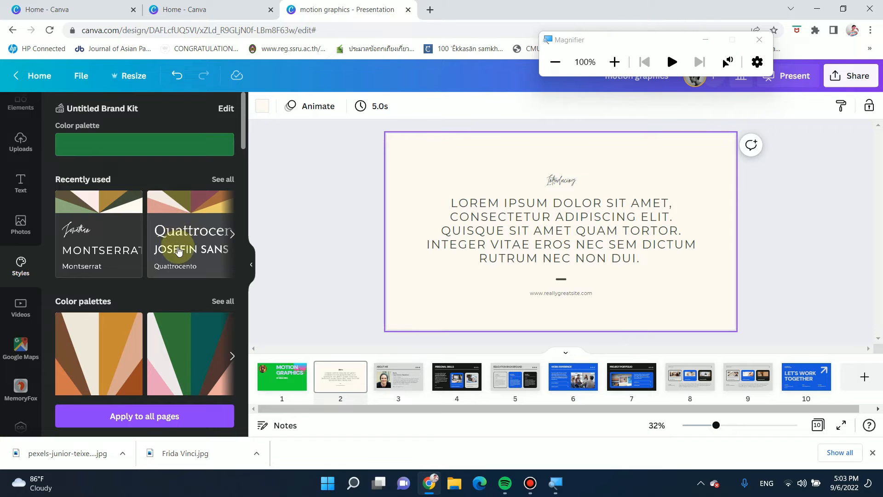
scroll(179, 244, "down", 3)
left_click(166, 261)
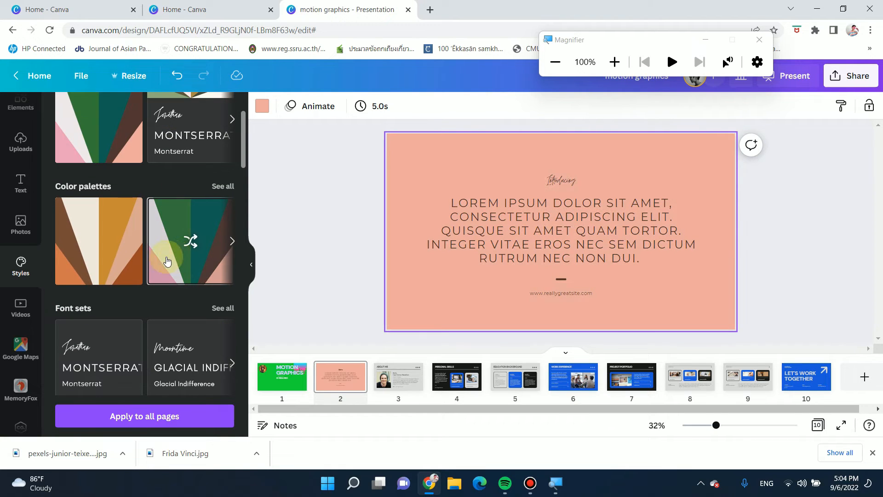
left_click(95, 260)
Step: Try the Montserrat and Glacial Indifference font sets and the Cardo and Didact Gothic combination on the Introducing page
scroll(95, 260, "down", 3)
left_click(95, 259)
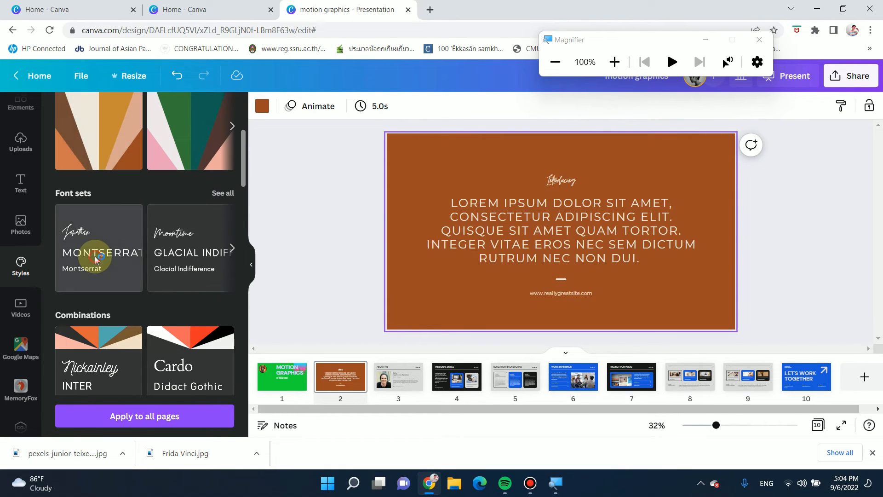
left_click(202, 254)
left_click(181, 326)
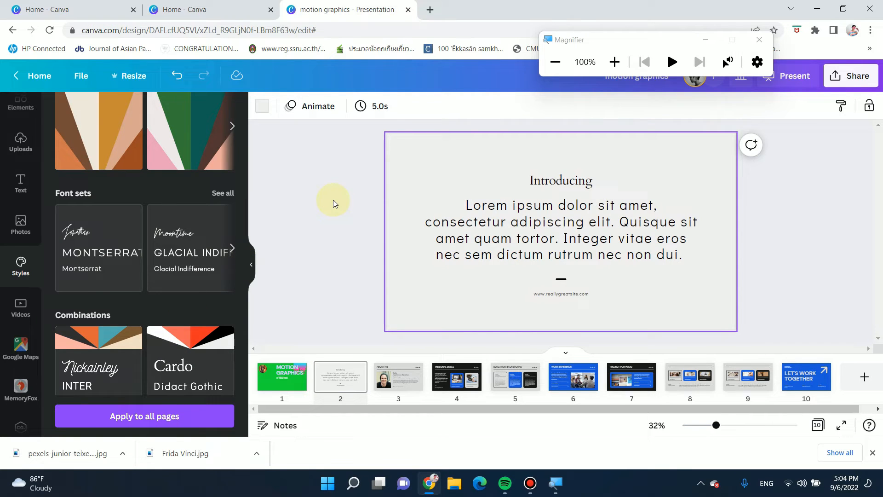
Step: Undo all the style, palette and font changes made to the Introducing page
key("ctrl+z")
key("ctrl+y")
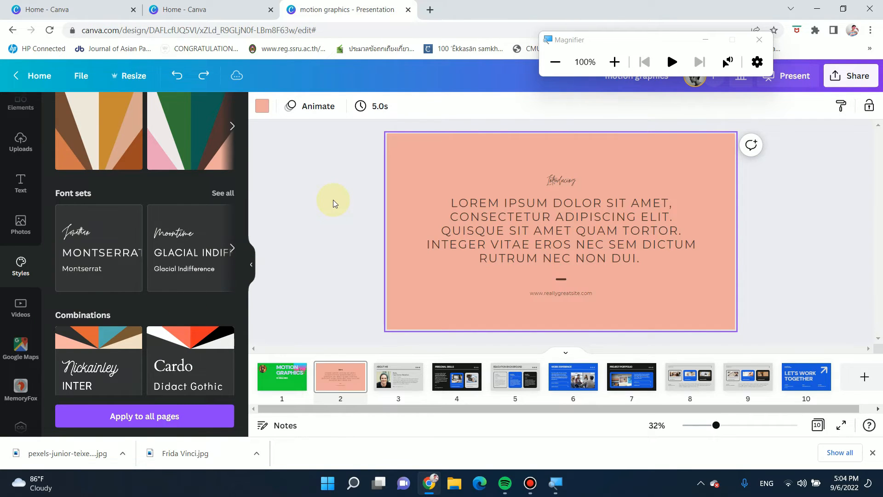
key("ctrl+z")
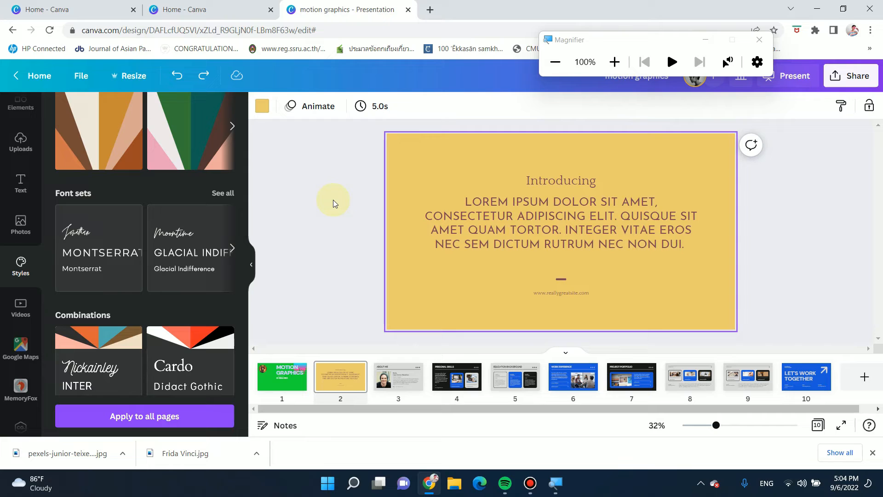
key("ctrl+z")
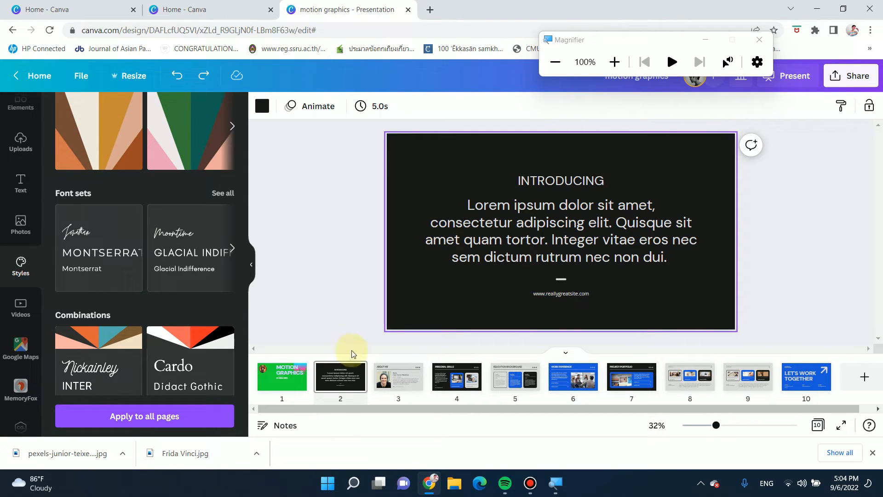
Step: Delete the three plus signs above the right end of the header line on the About Me page
left_click(510, 254)
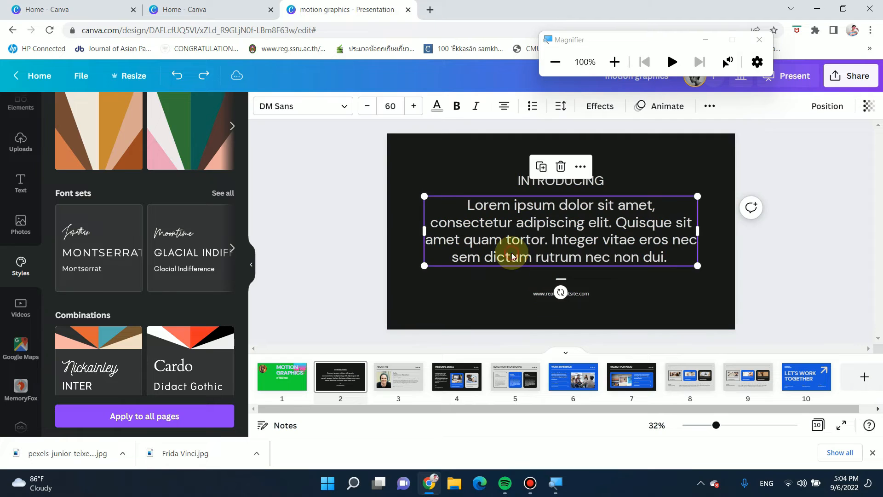
left_click(338, 285)
left_click(398, 376)
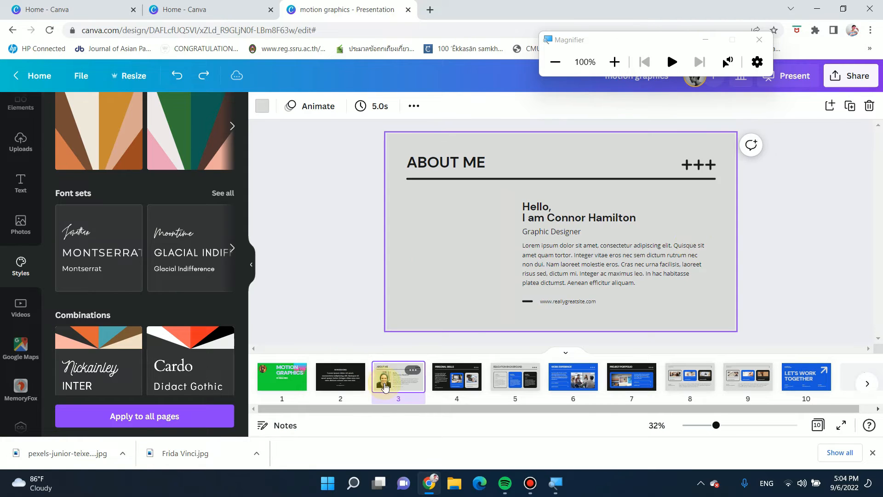
left_click(646, 179)
mouse_move(717, 178)
left_mouse_down()
mouse_move(474, 190)
mouse_move(462, 79)
mouse_move(490, 184)
mouse_move(508, 198)
mouse_move(538, 162)
mouse_move(715, 178)
left_mouse_up()
left_click(747, 190)
left_click(712, 162)
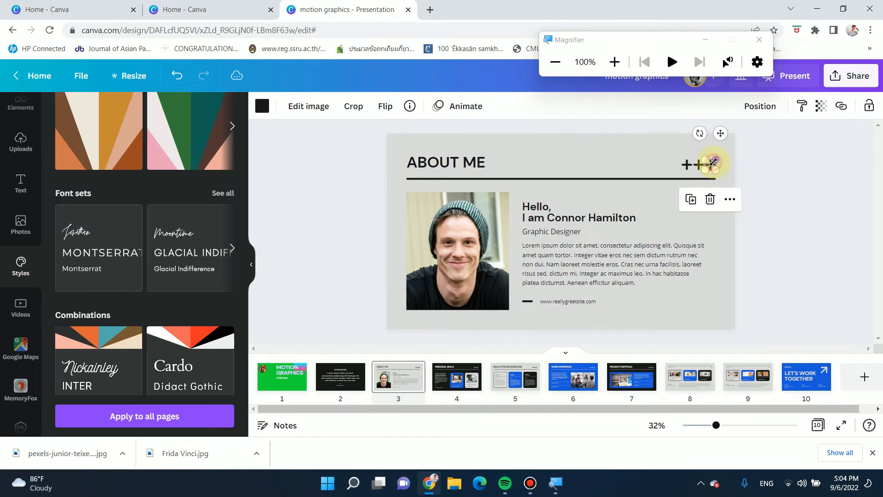
key("Delete")
left_click(698, 165)
key("Delete")
left_click(686, 166)
key("Delete")
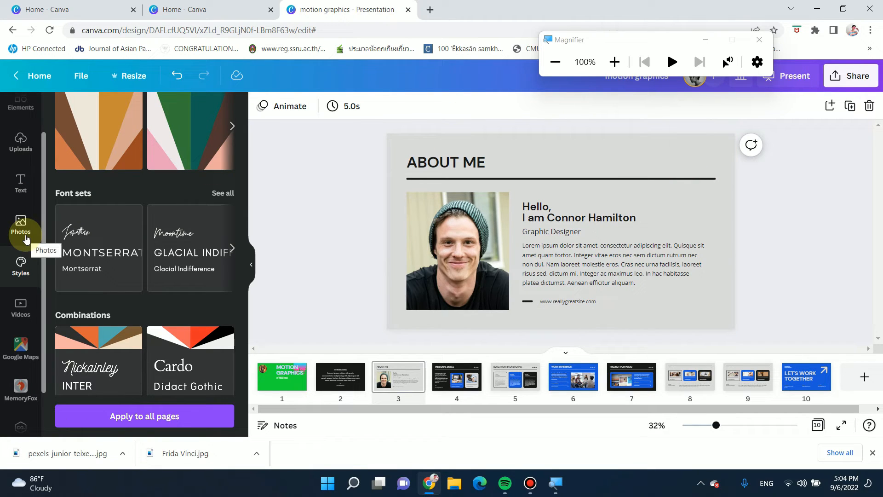
Step: Clear the "gradient" search in Elements and show the full Graphics collection
scroll(22, 258, "up", 2)
left_click(20, 155)
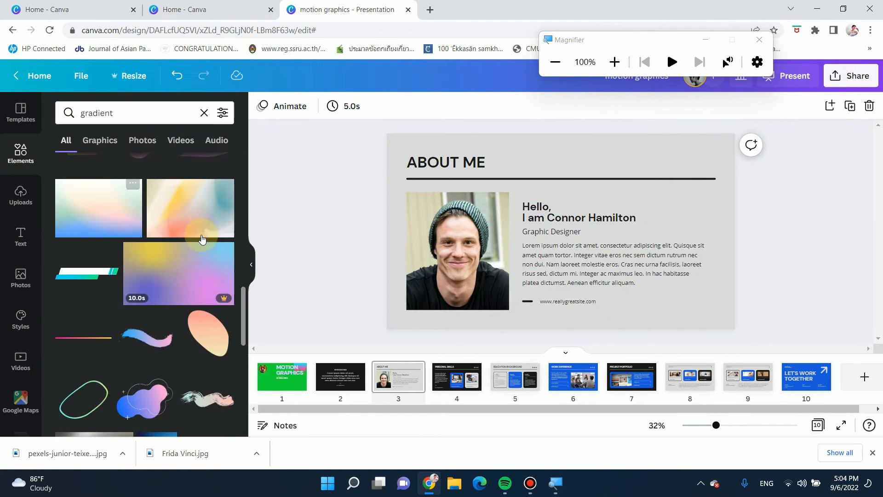
left_click(98, 141)
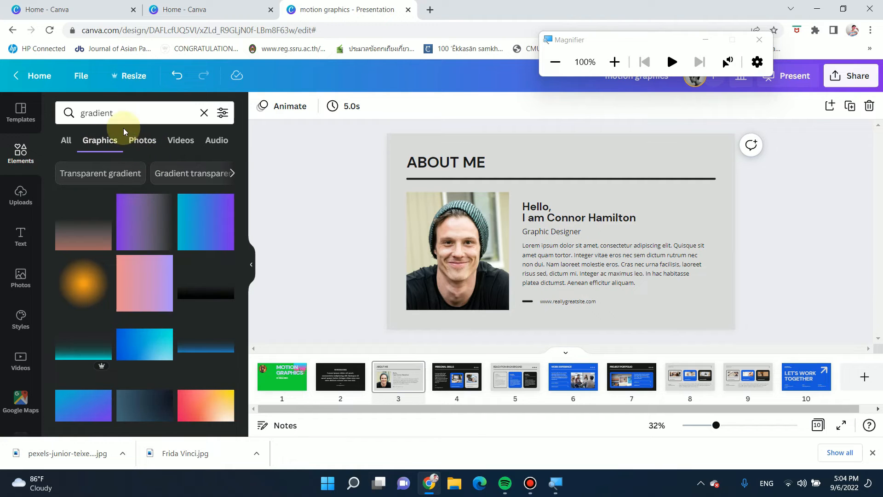
left_click(200, 114)
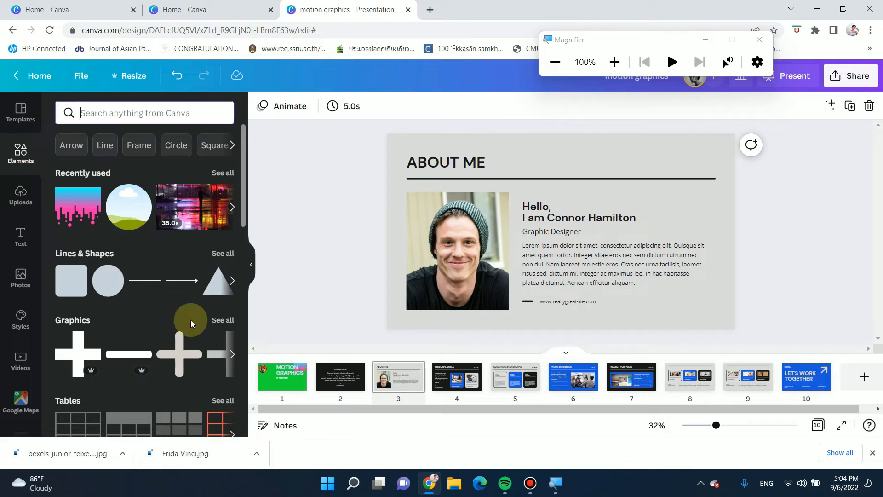
left_click(212, 320)
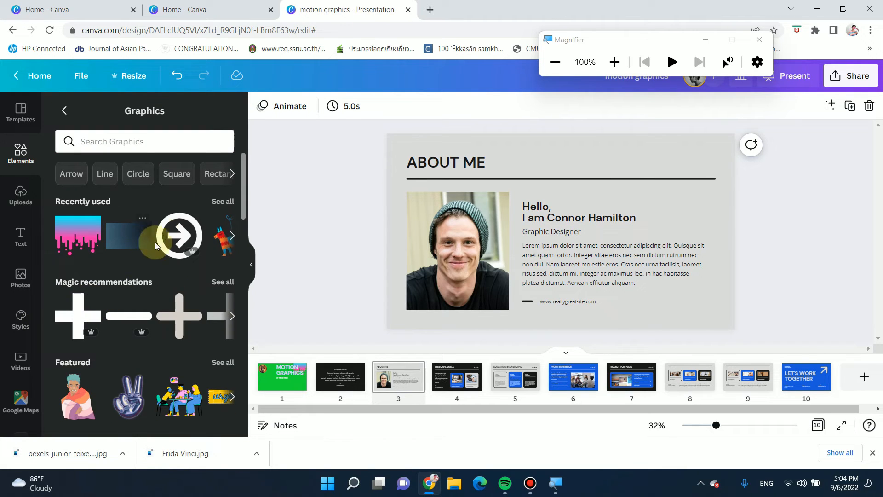
Step: Try the circled arrow graphic, undo it, and place a reduced piñata graphic over the right end of the About Me header line
left_click_drag(170, 236, 672, 161)
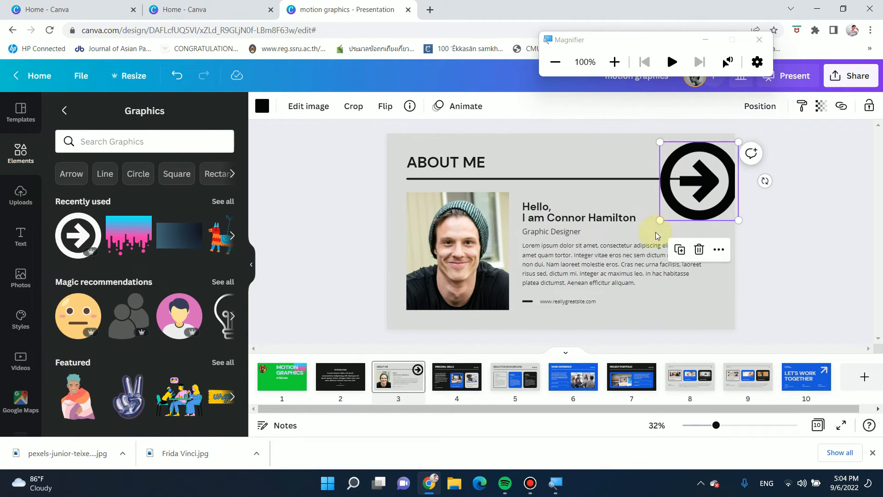
key("ctrl+z")
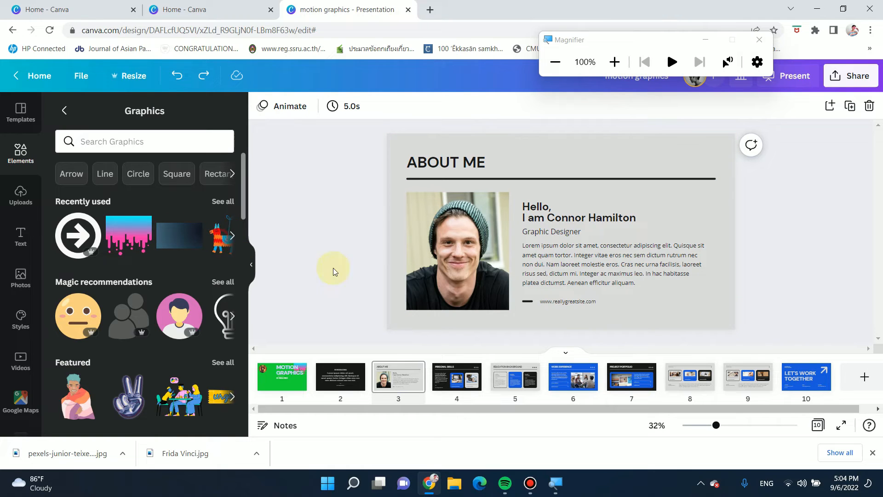
left_click(217, 244)
left_click_drag(646, 150, 544, 213)
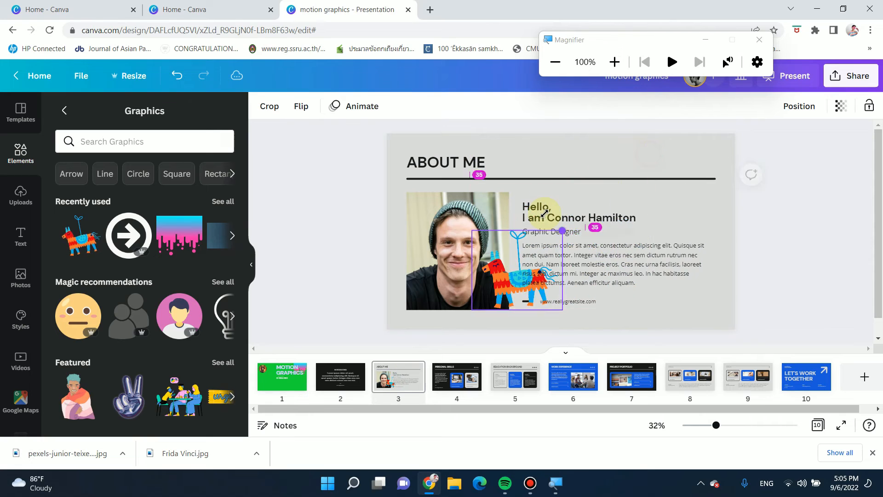
left_click_drag(496, 273, 651, 183)
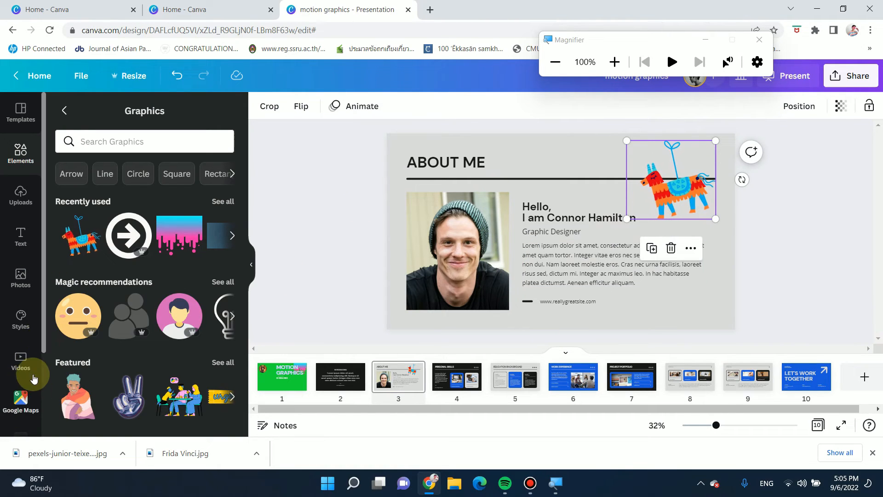
Step: Look at the Google Maps content and the app list, and insert a stacked row chart on the About Me page
scroll(16, 303, "down", 3)
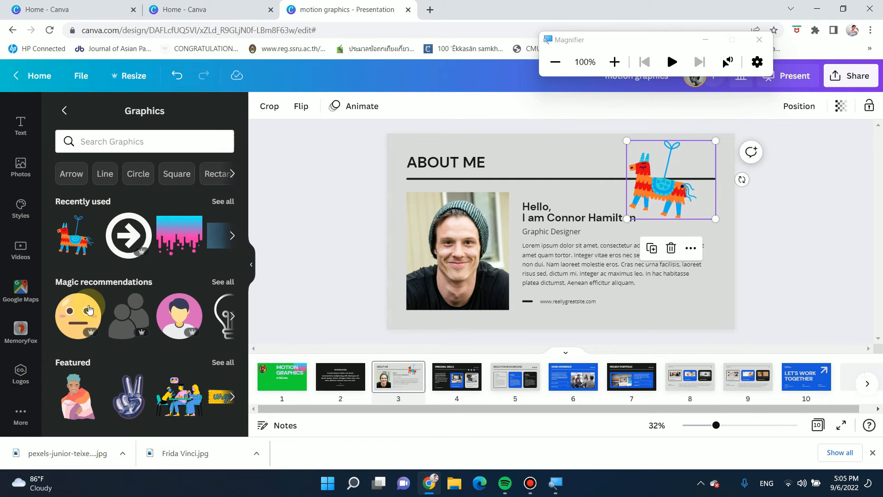
left_click(18, 300)
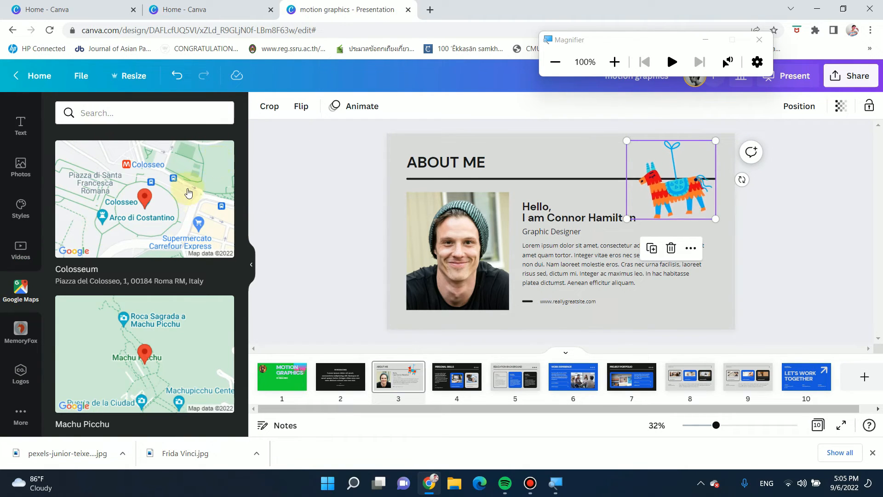
left_click(21, 417)
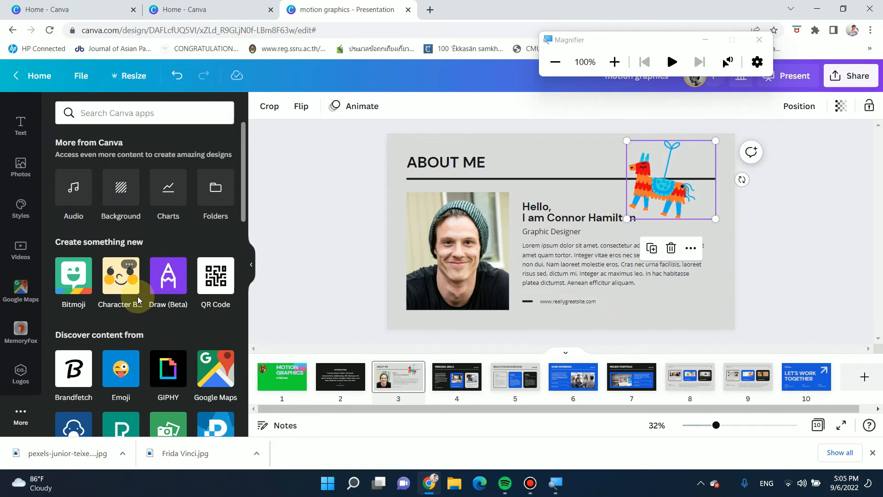
left_click(162, 203)
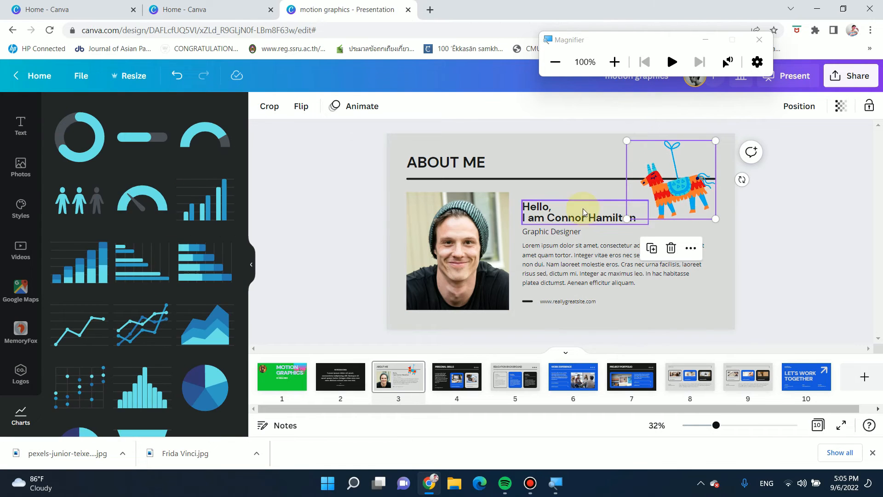
left_click(183, 276)
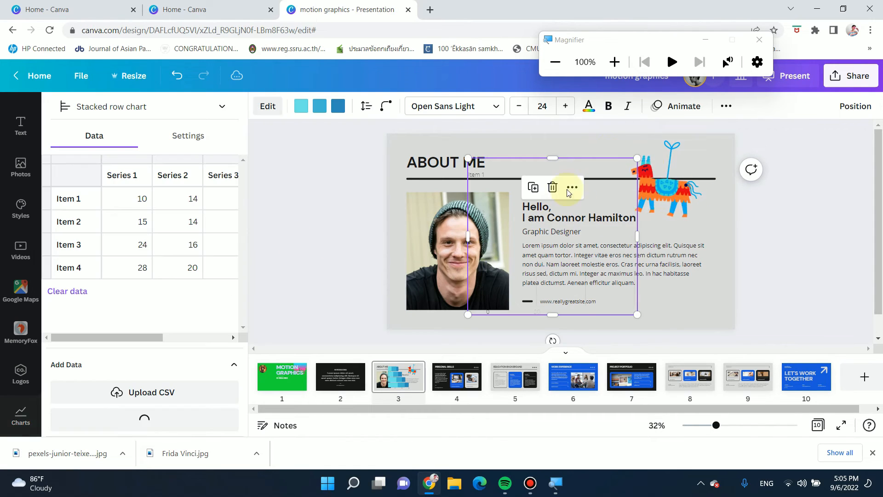
Step: Set the chart's Series 1 values to 9 for Item 1 and 10 for Item 2, and delete the chart
left_click(130, 206)
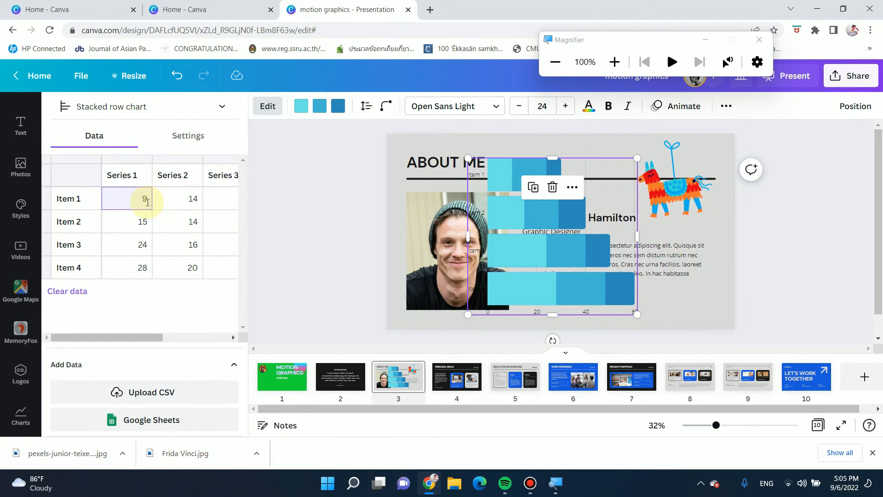
key("Return")
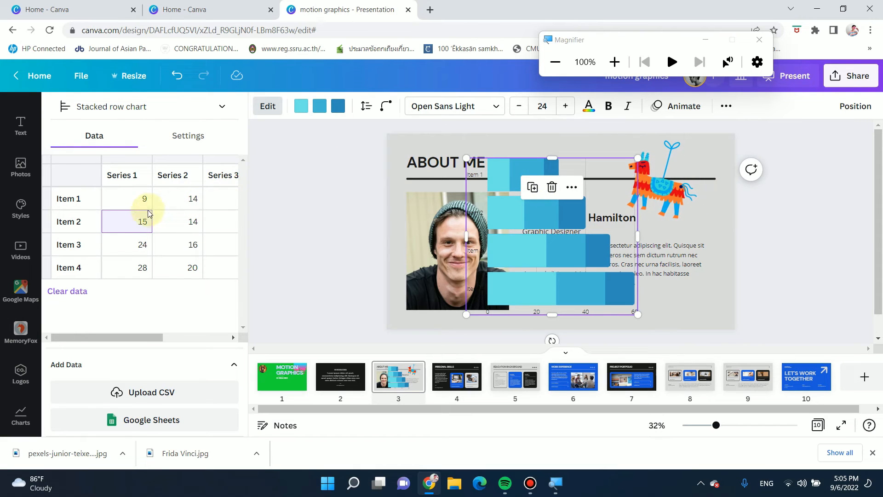
type("10")
key("Return")
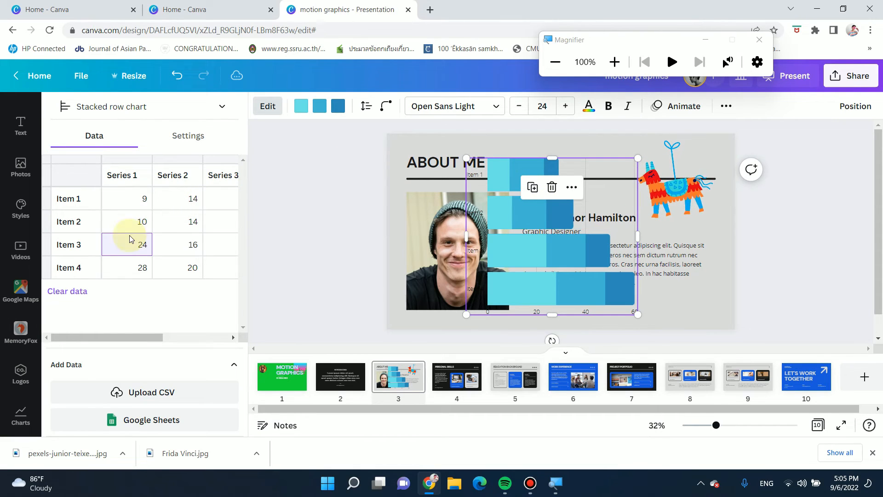
left_click(552, 194)
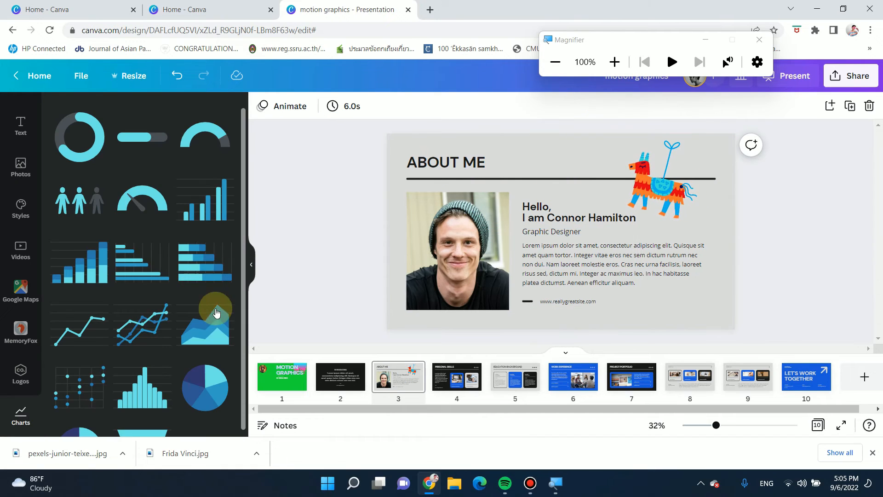
Step: Unpin the Charts app and browse the available Canva apps, including MemoryFox
scroll(21, 400, "down", 1)
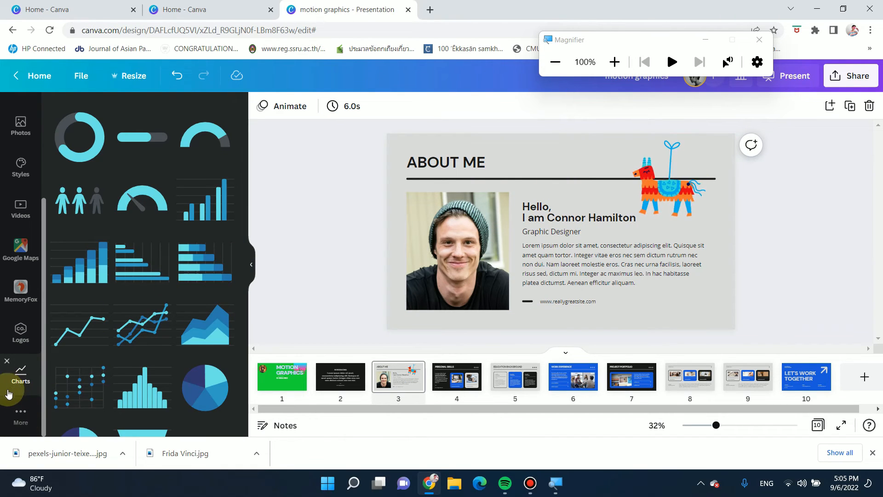
left_click(21, 429)
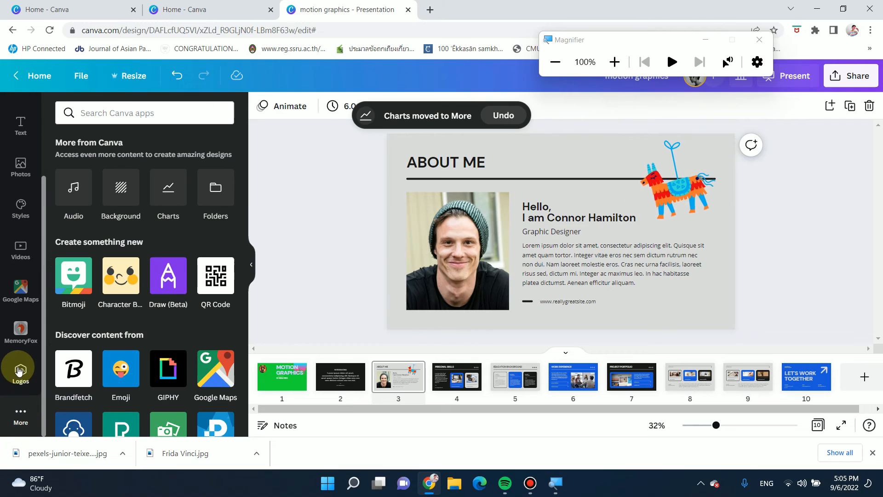
scroll(178, 369, "down", 15)
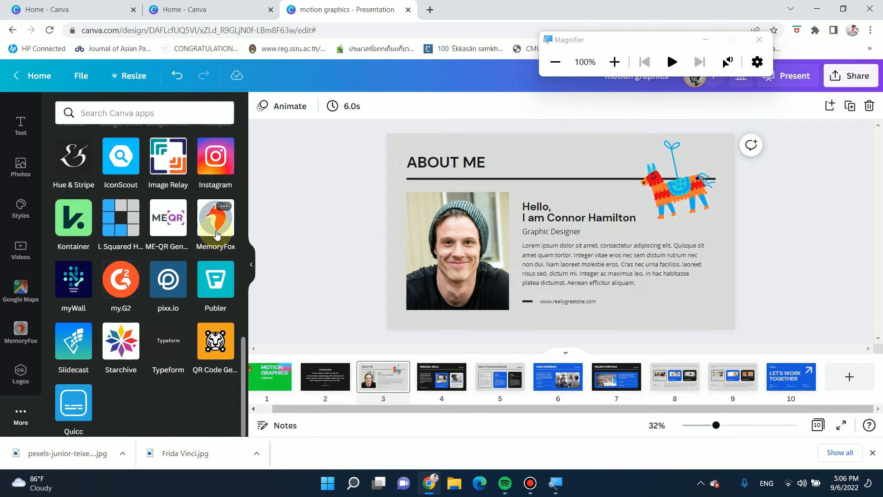
left_click(217, 230)
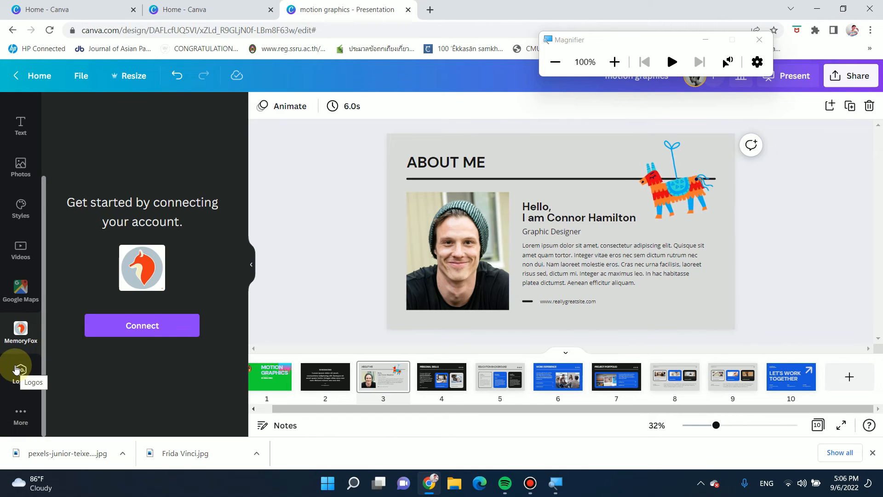
left_click(20, 414)
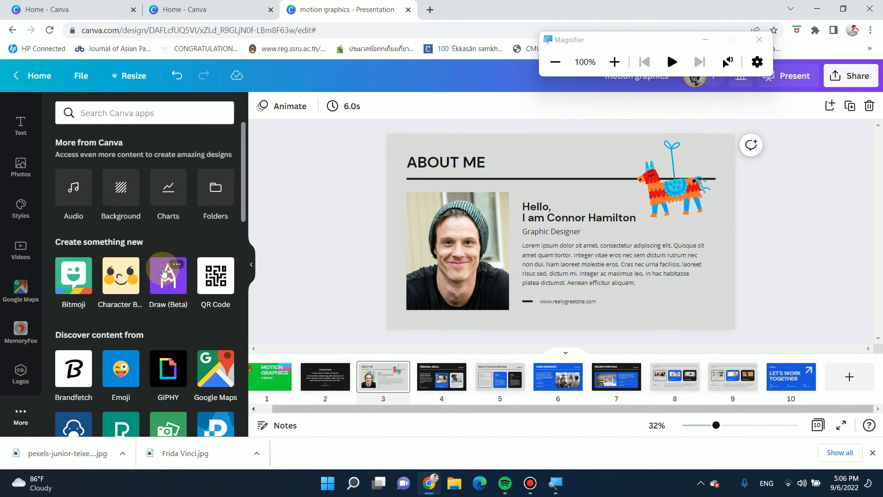
Step: Replace the portrait on the About Me page with the purple neon street photo from a "cyberpunk" photo search
left_click(410, 239)
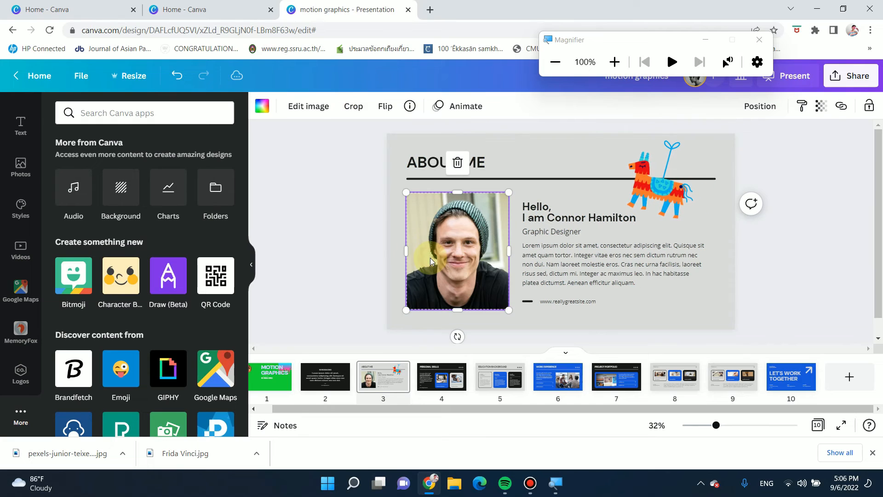
key("Delete")
left_click(21, 179)
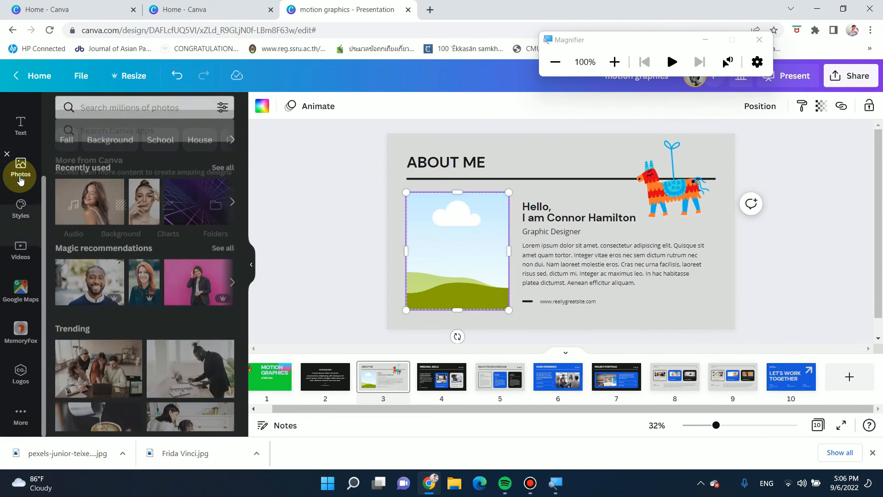
left_click(123, 113)
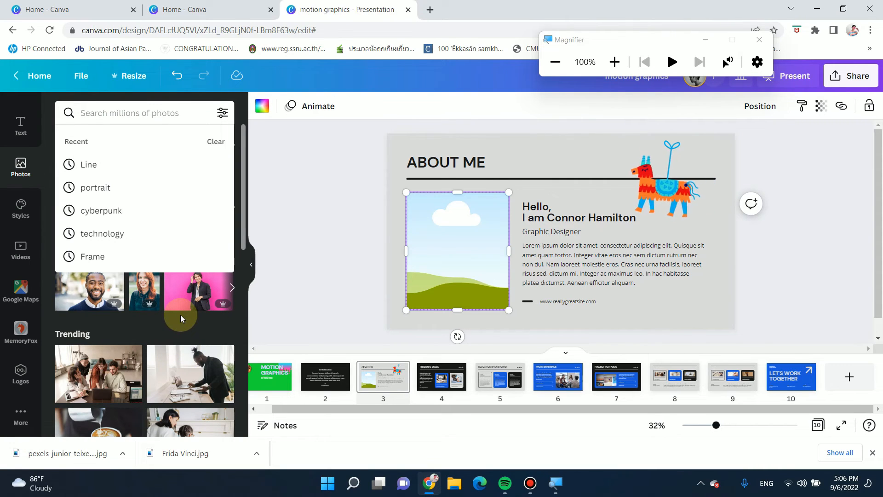
left_click(110, 216)
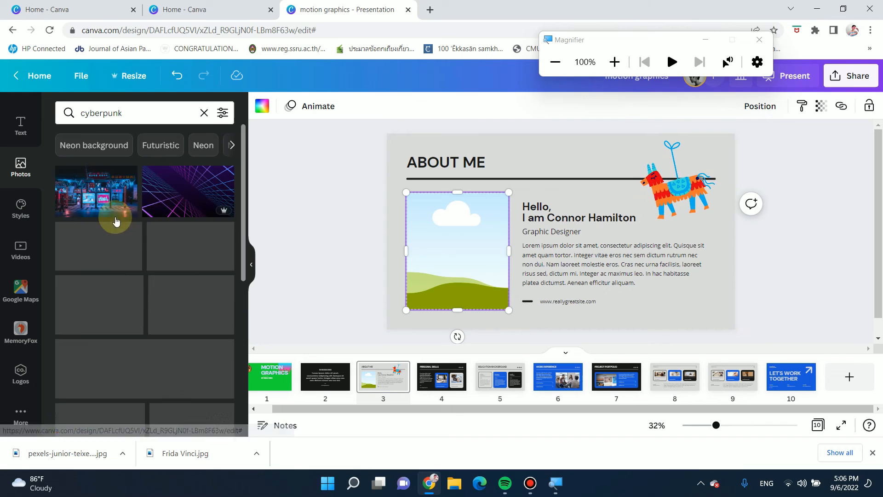
left_click_drag(100, 305, 453, 253)
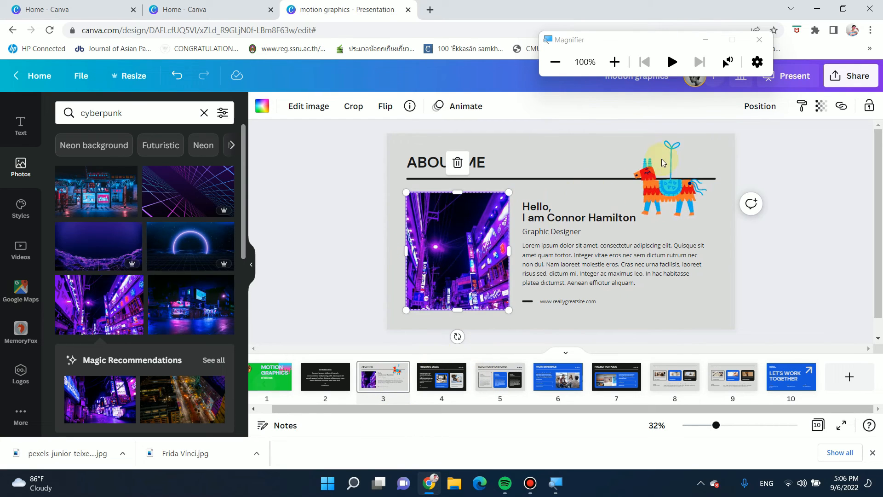
Step: Try to move the About Me header line down over the text, and undo the move
left_click(567, 178)
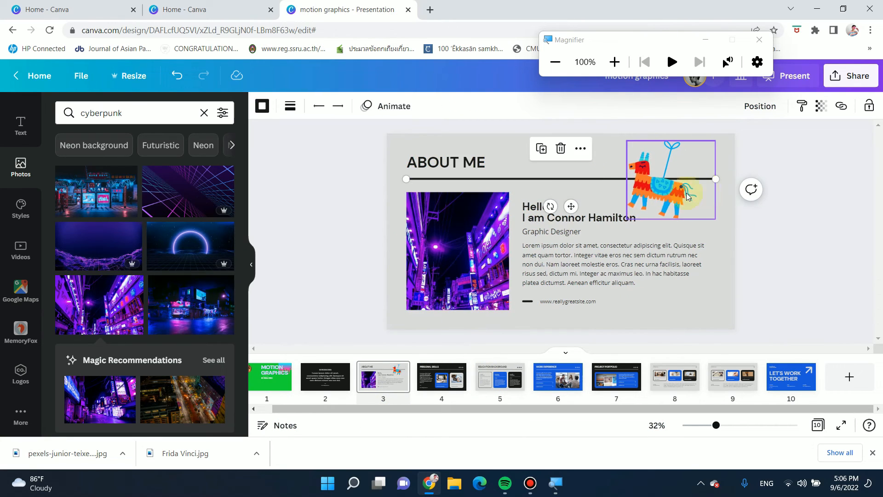
left_click_drag(571, 209, 563, 237)
key("ctrl+z")
key("ctrl+z")
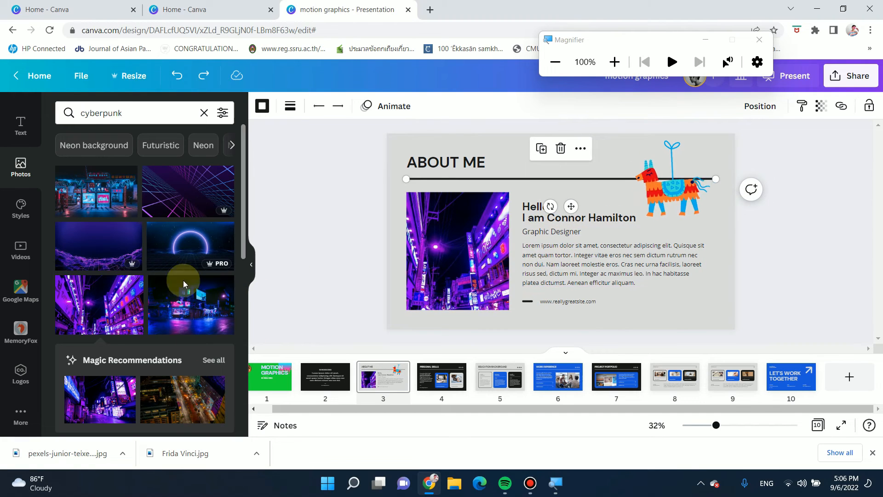
Step: On the Personal Skills page, replace the Graphic Designer photo with the 35-second neon street video and the Photographer photo with the 17-second typing video
scroll(193, 304, "down", 1)
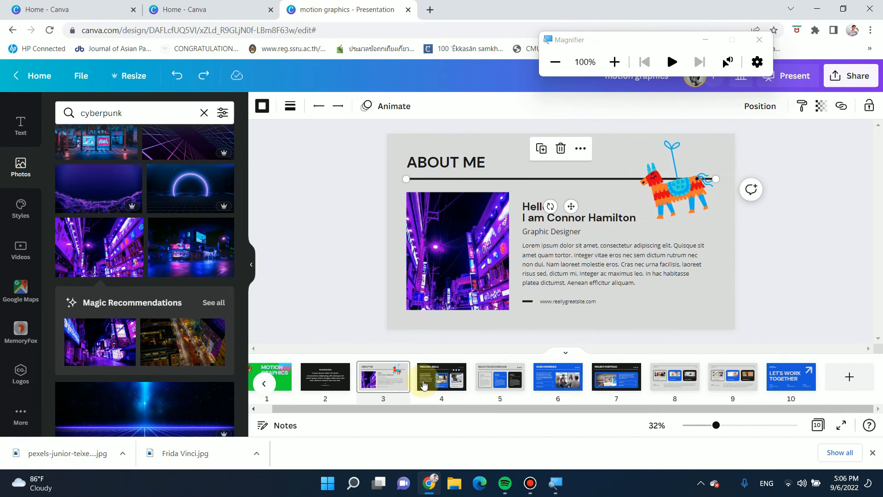
left_click(424, 385)
left_click(555, 260)
left_click(558, 256)
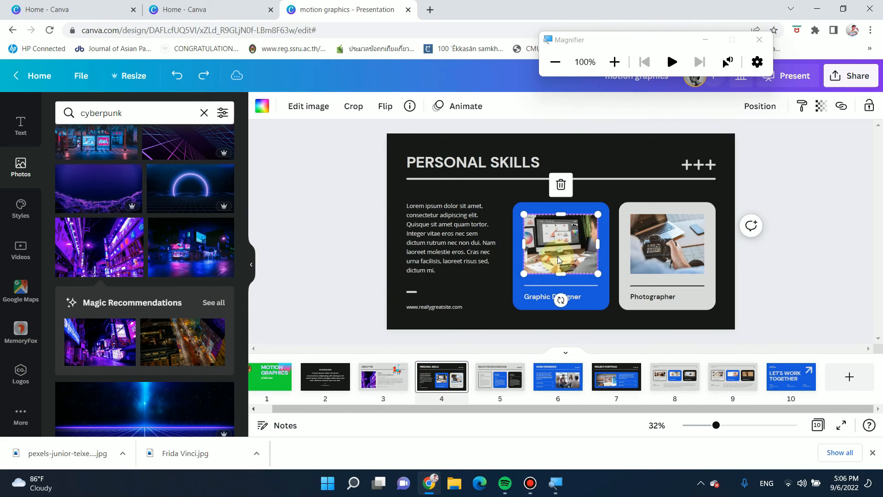
key("Delete")
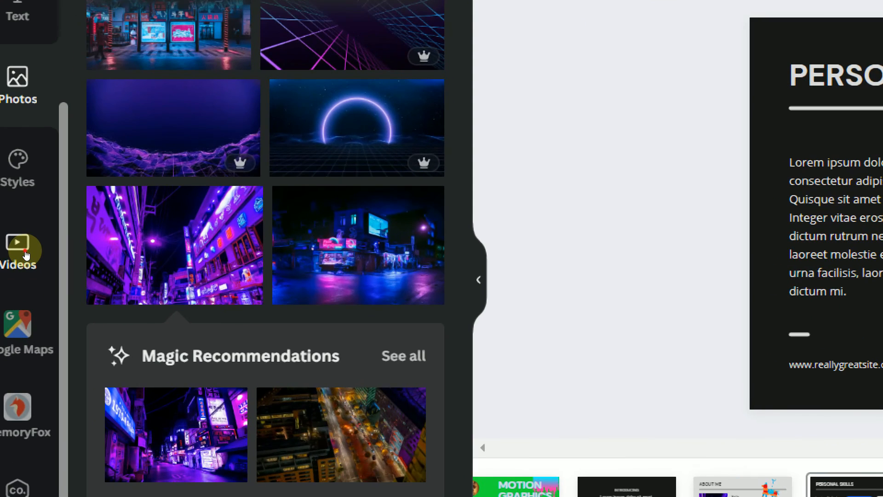
left_click(27, 255)
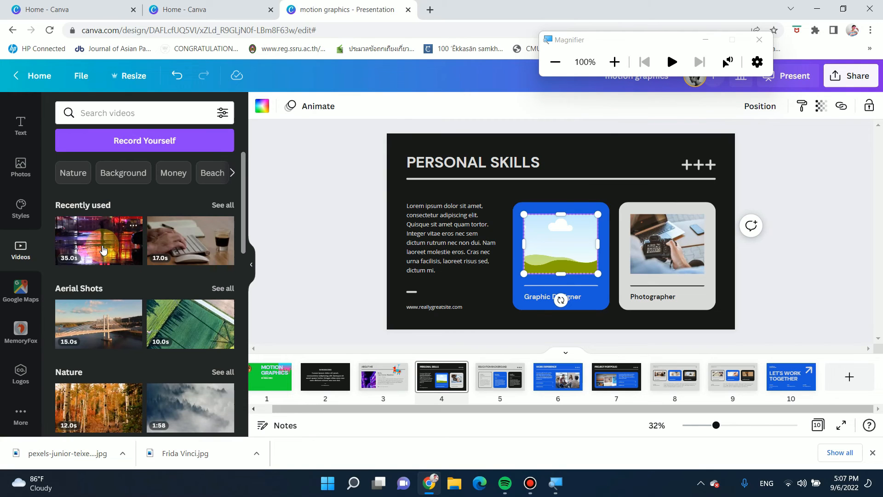
left_click_drag(102, 249, 552, 232)
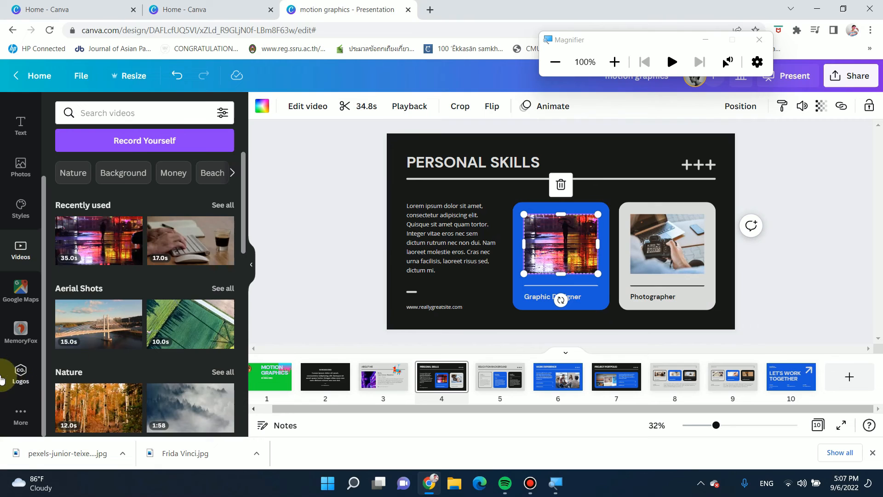
left_click_drag(174, 249, 669, 238)
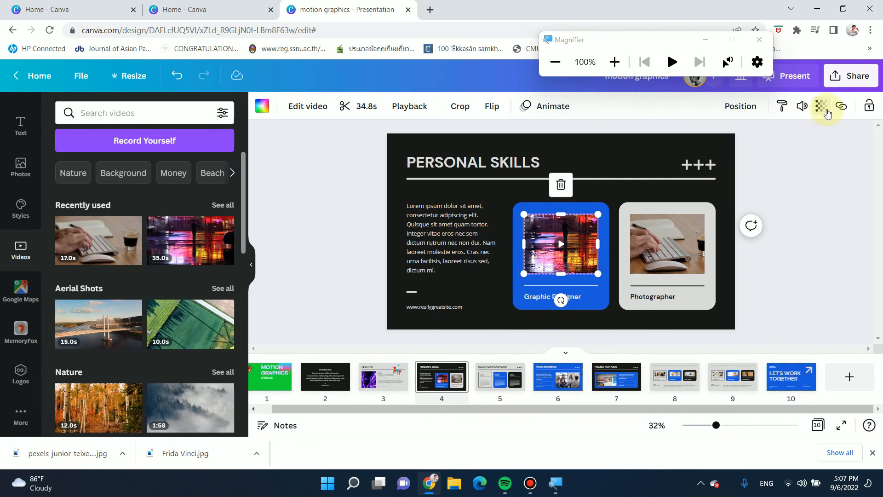
left_click(714, 287)
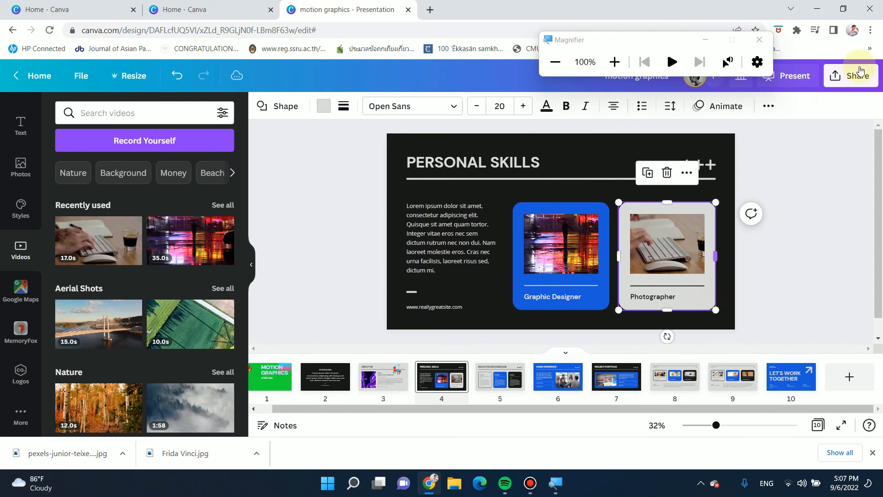
left_click(797, 269)
left_click(662, 151)
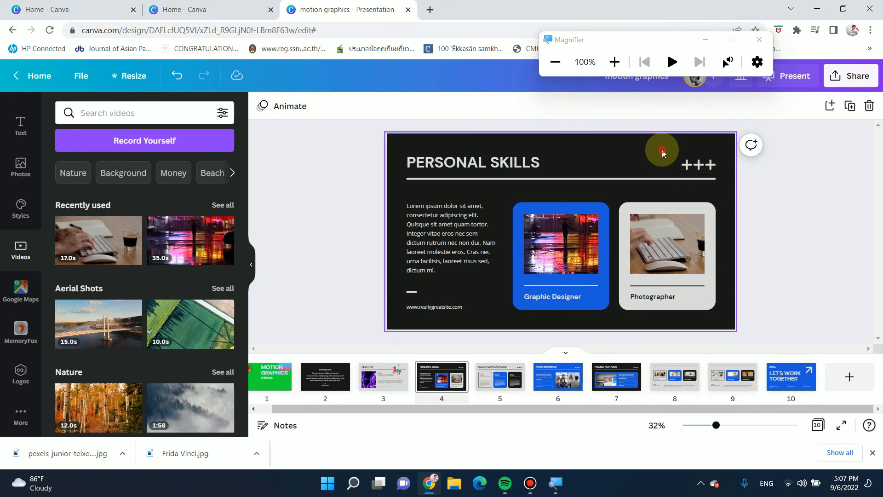
left_click(841, 109)
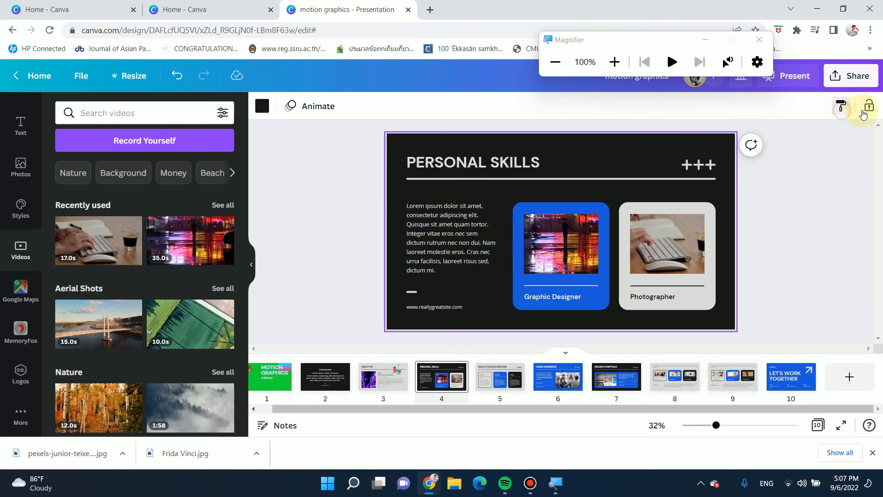
left_click(330, 189)
Step: Look at the volume and transparency settings of the Photographer card's video
left_click(660, 251)
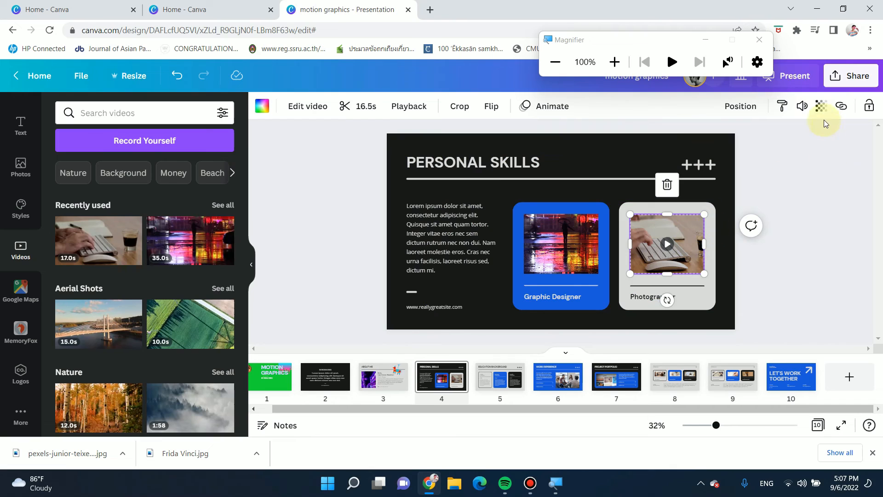
left_click(800, 110)
left_click(623, 146)
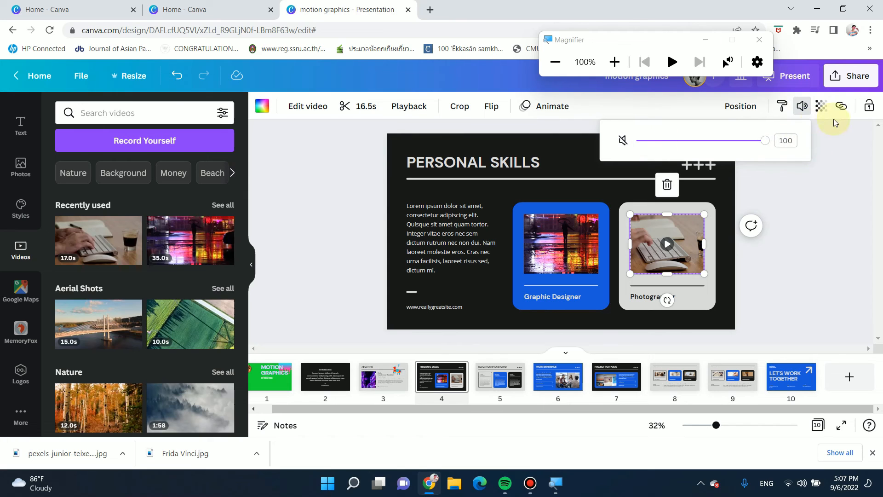
left_click(821, 108)
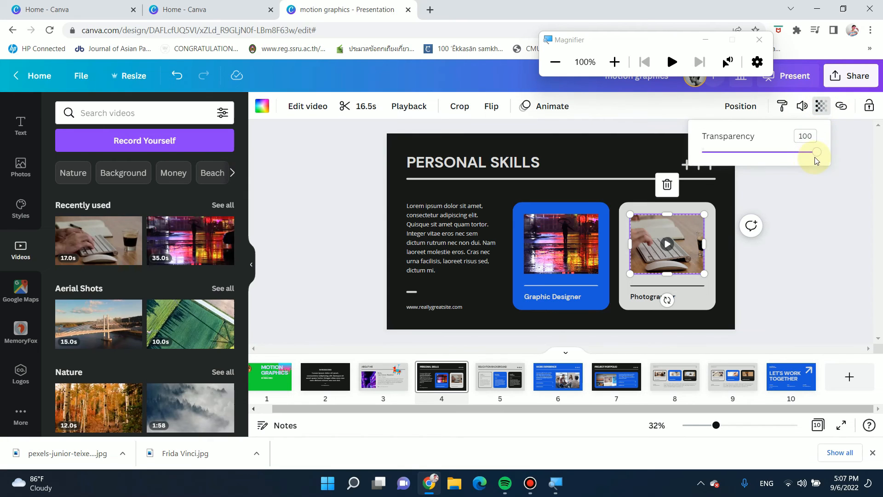
left_click_drag(816, 154, 846, 141)
left_click(848, 213)
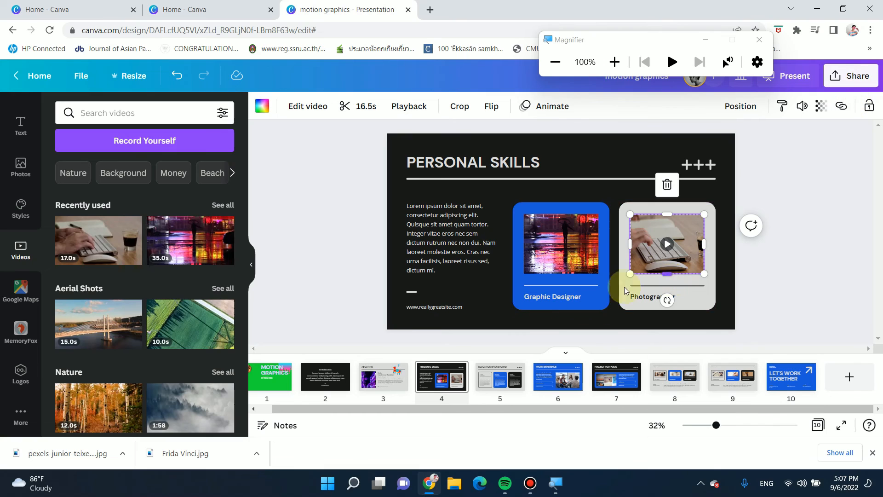
left_click(551, 299)
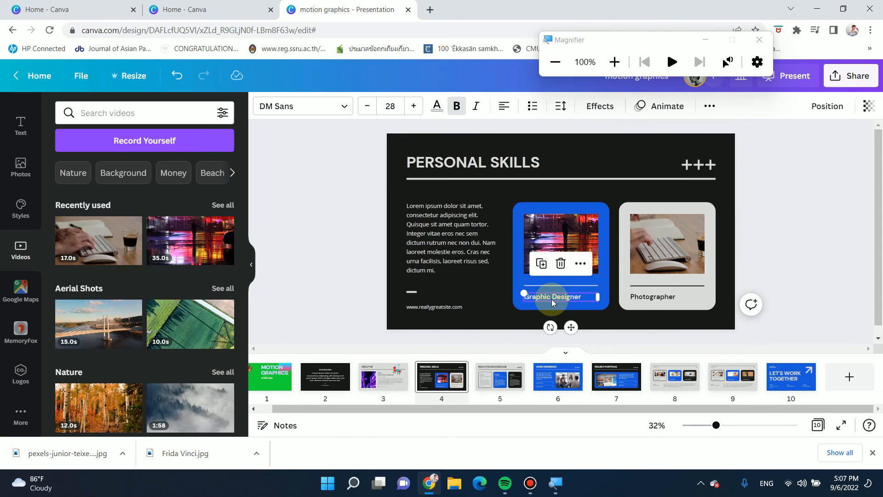
left_click(710, 108)
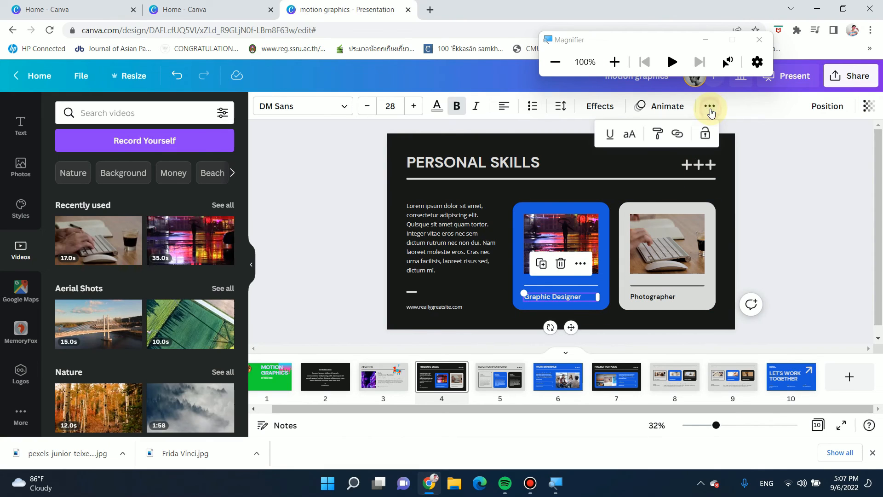
left_click(678, 136)
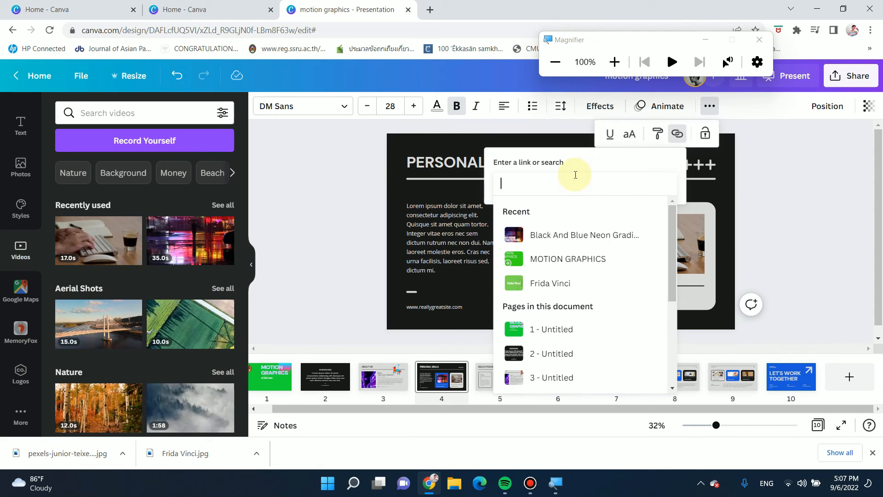
type("www.y")
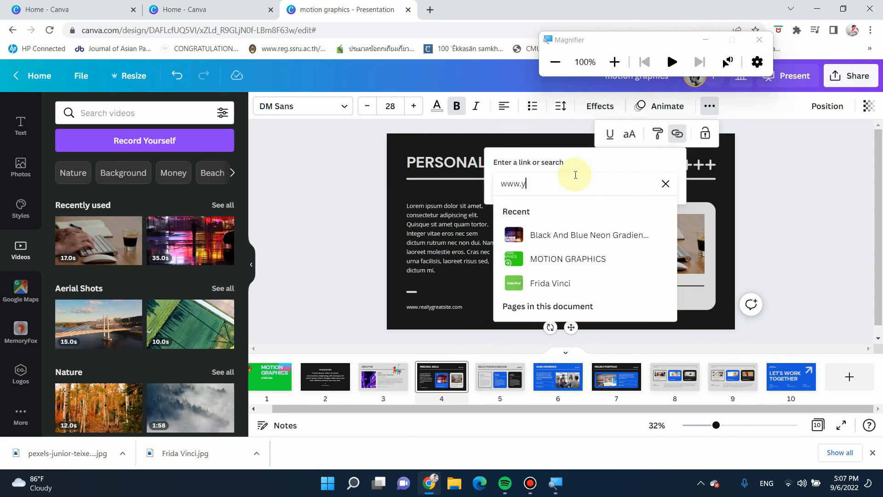
type("outube.com")
key("Return")
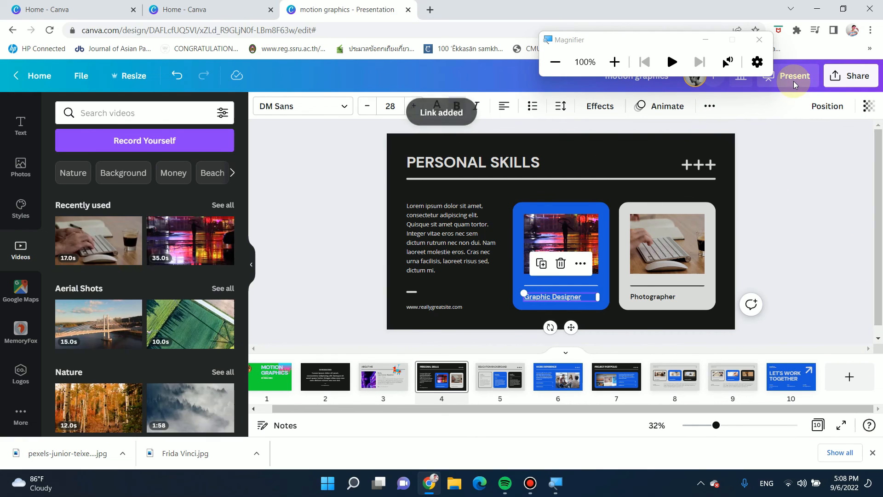
Step: Present the design full screen in Standard mode, go back from the Personal Skills slide to the first slide, and exit the presentation
left_click_drag(653, 40, 630, 4)
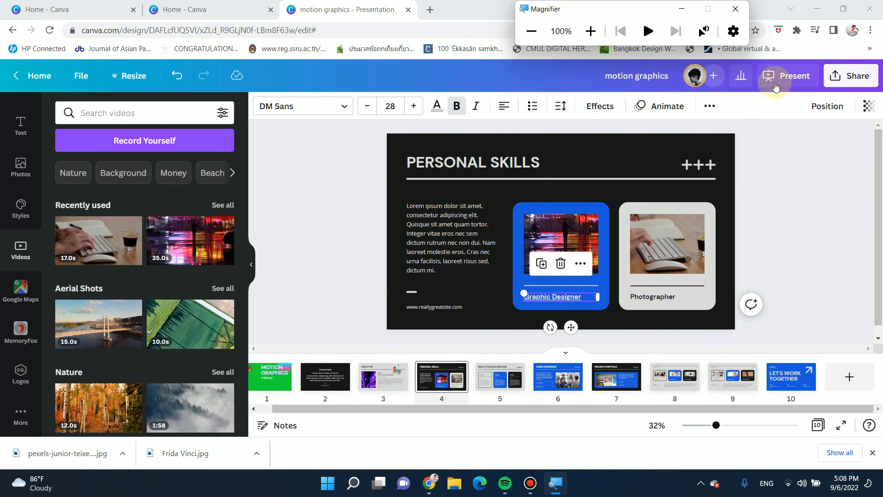
left_click(787, 75)
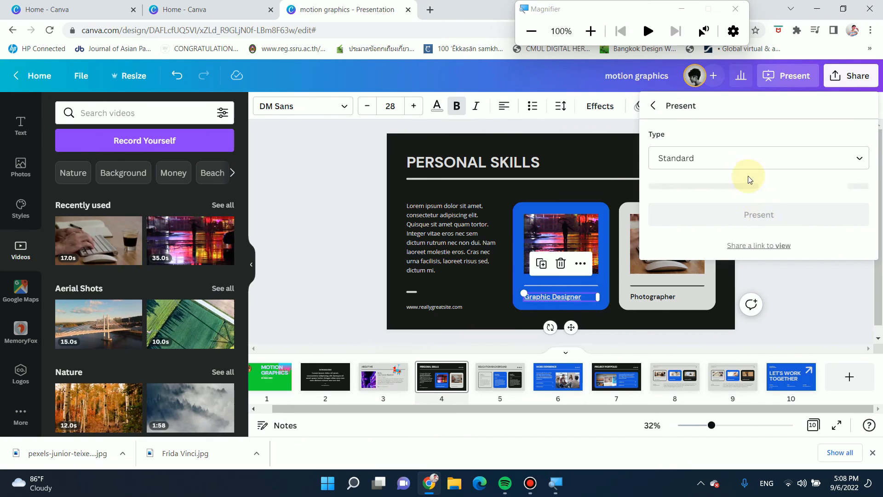
left_click(758, 215)
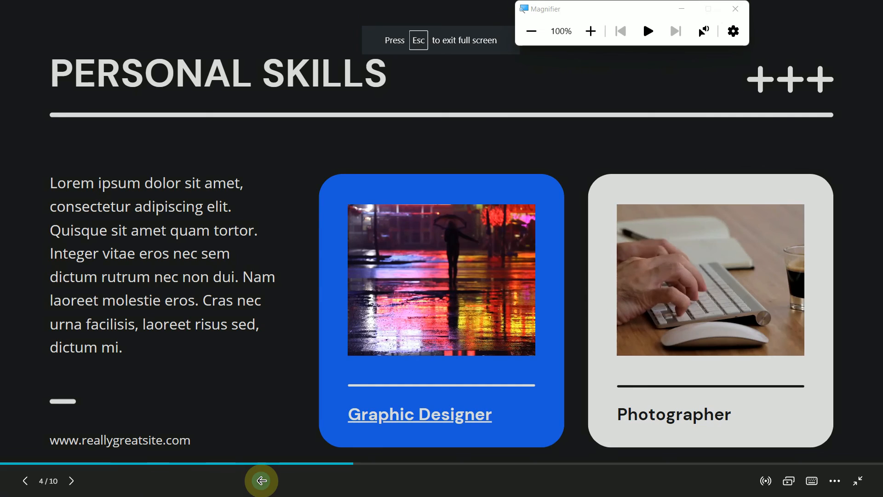
key("Left")
key("Left")
key("Right")
key("Left")
key("Left")
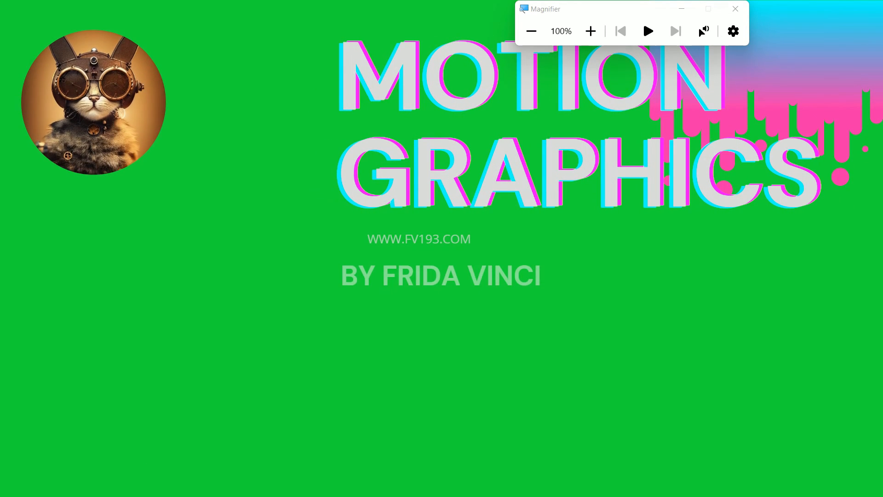
key("Escape")
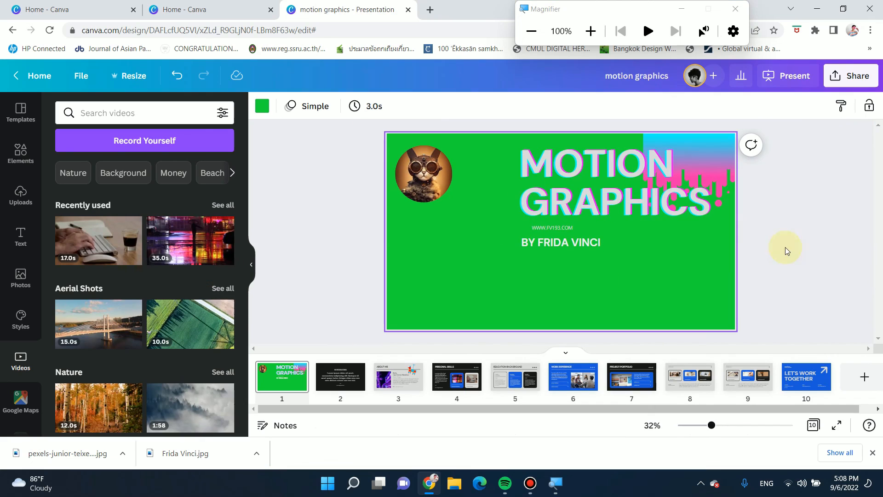
Step: Examine the link-sharing access choices and the file types available for downloading the design
left_click(869, 78)
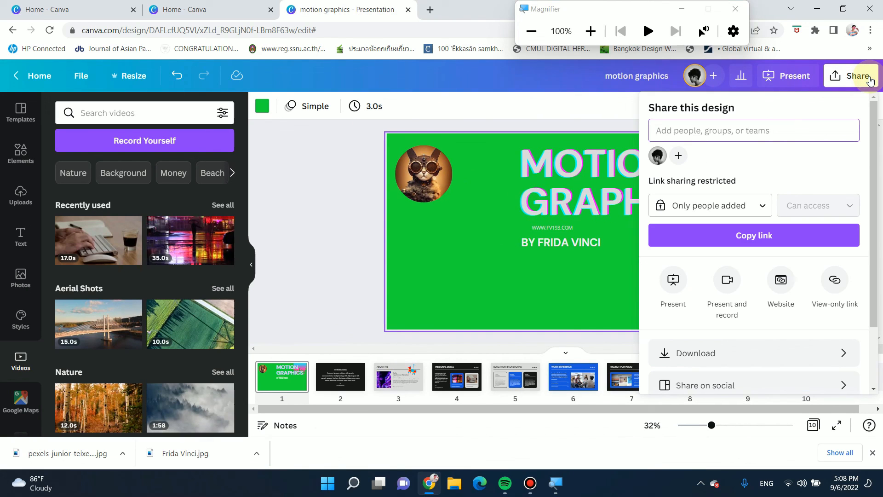
left_click(706, 207)
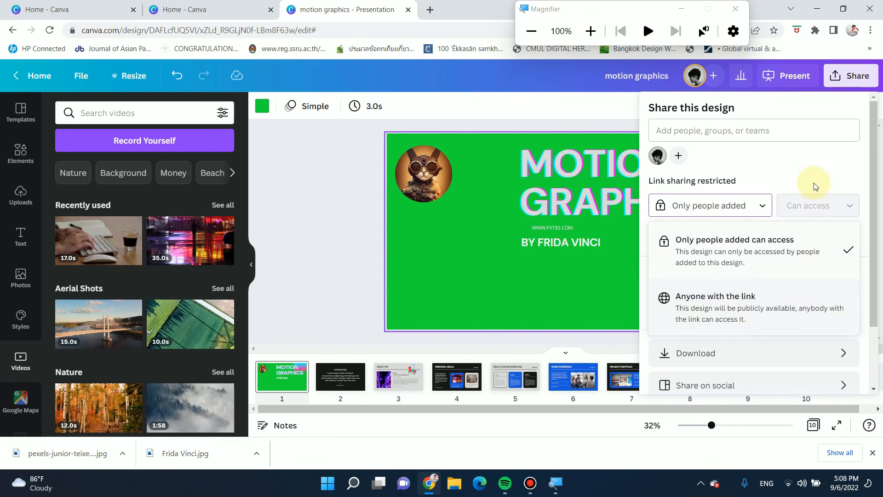
left_click(796, 169)
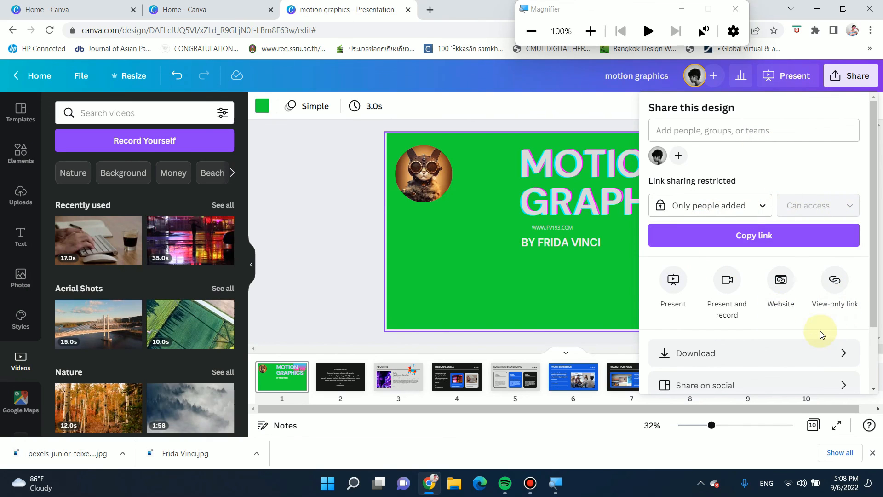
scroll(753, 294, "down", 2)
left_click(749, 296)
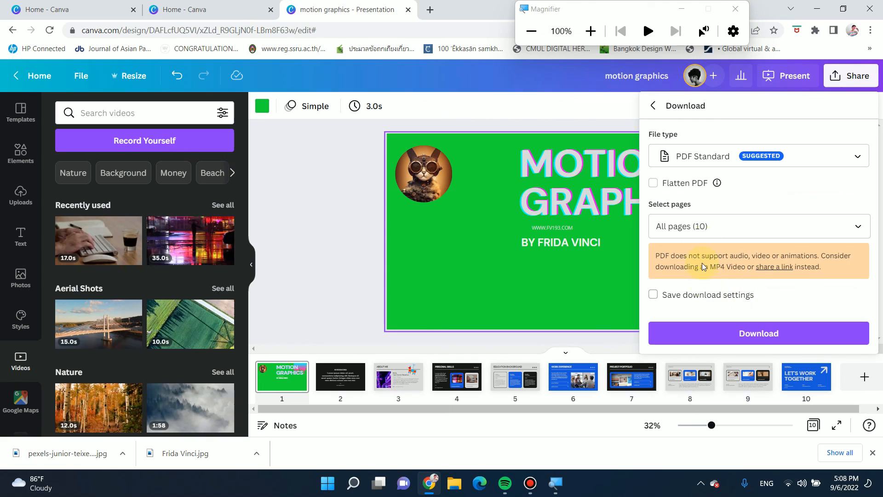
left_click(717, 164)
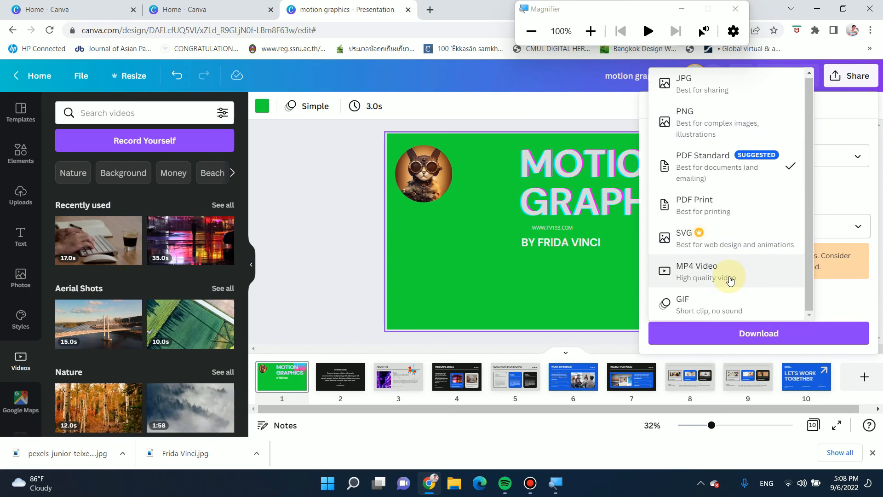
left_click(871, 181)
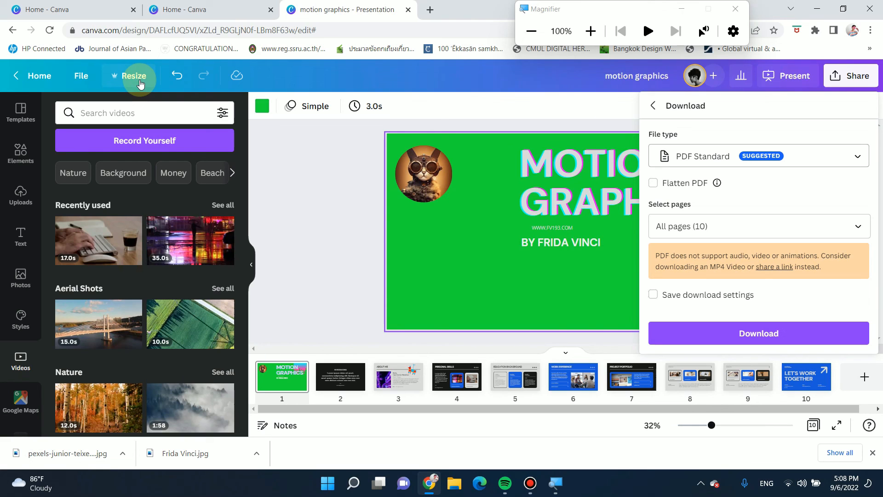
Step: Review the custom size and preset format options for resizing the presentation, and leave them without resizing
left_click(139, 82)
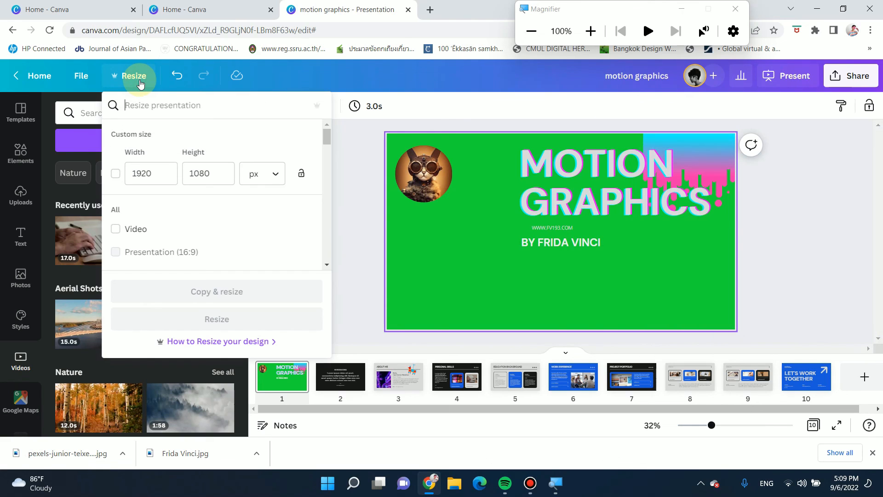
left_click(141, 174)
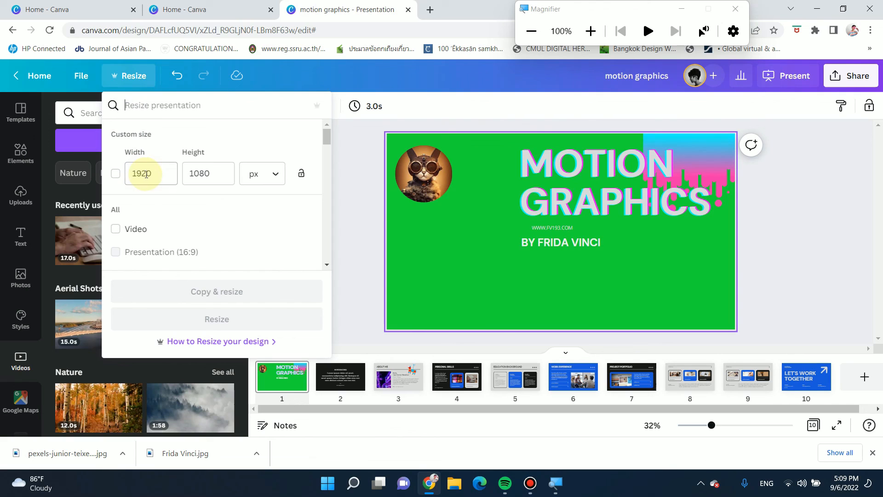
left_click_drag(141, 173, 165, 172)
left_click(166, 172)
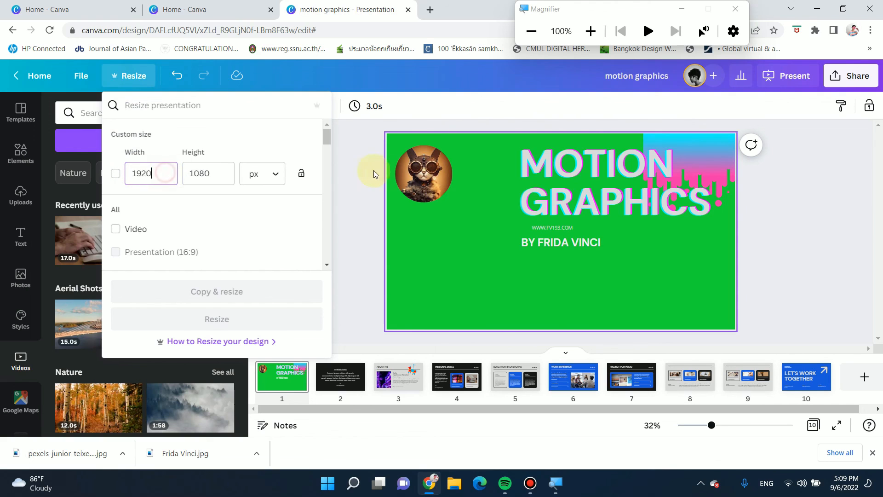
scroll(207, 253, "down", 1)
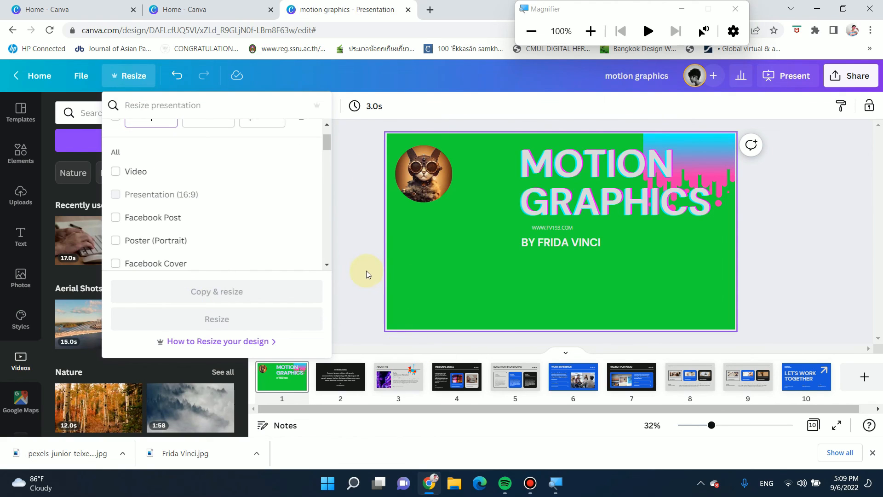
left_click(366, 272)
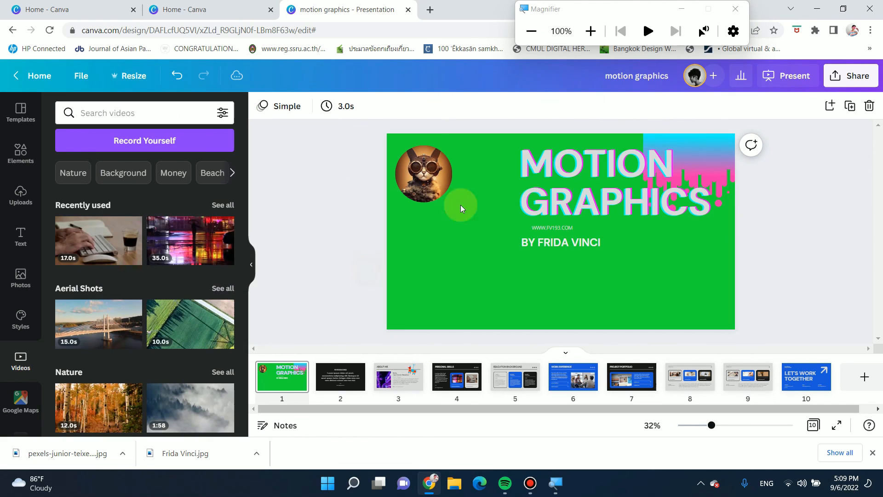
left_click(672, 8)
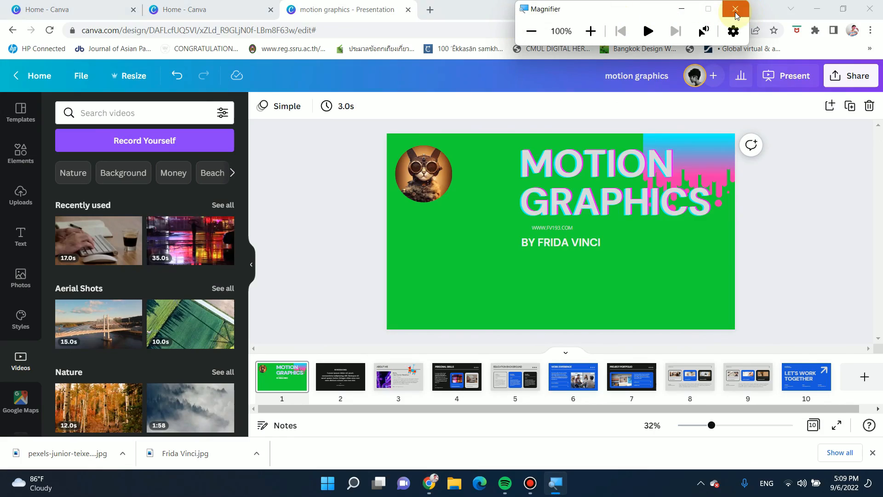